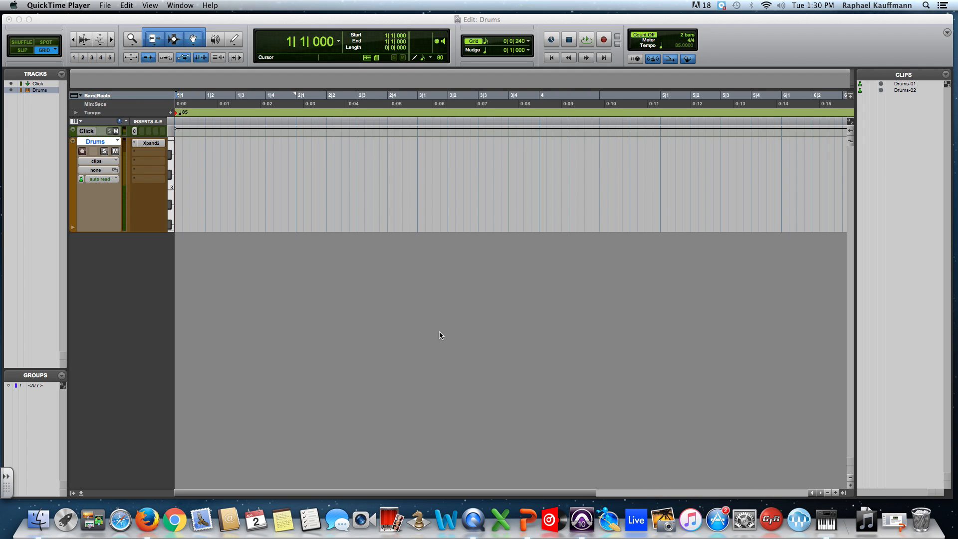
Switch to Pro Tools and open the MIDI Editor for the Drums track.
key(super+Tab)
key(space)
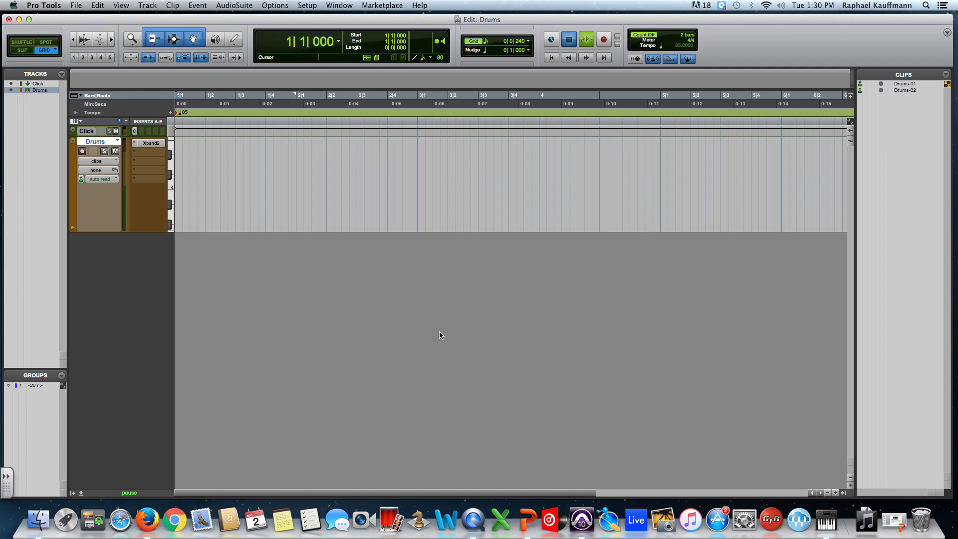
key(space)
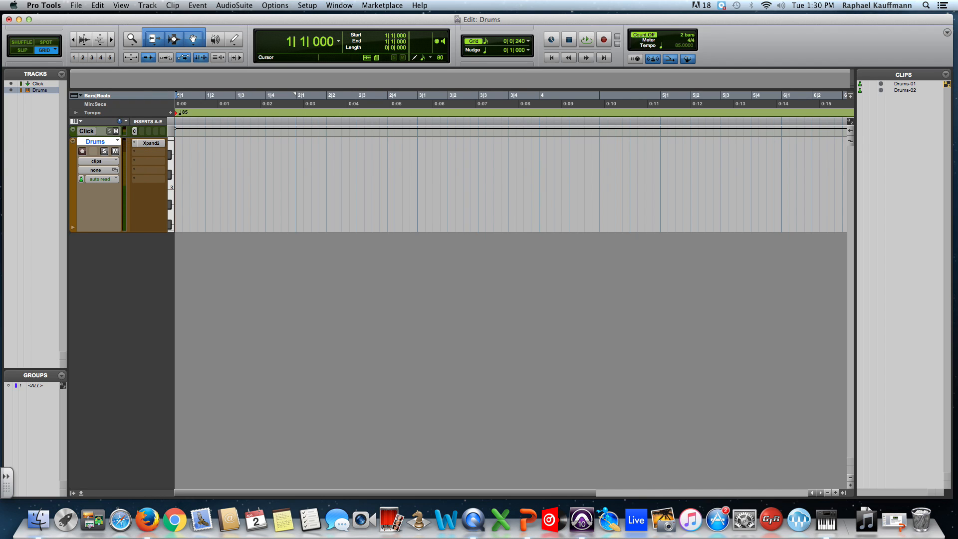
click(339, 5)
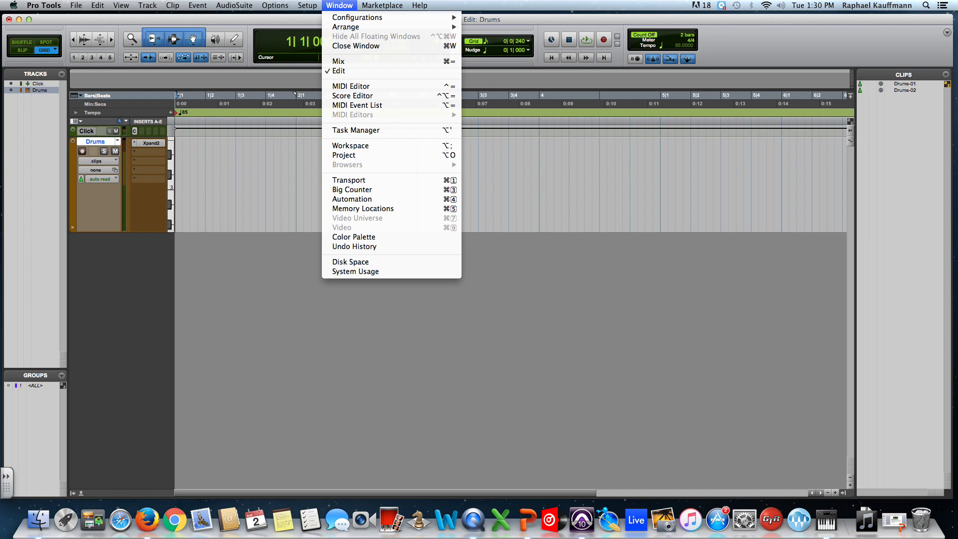
click(352, 87)
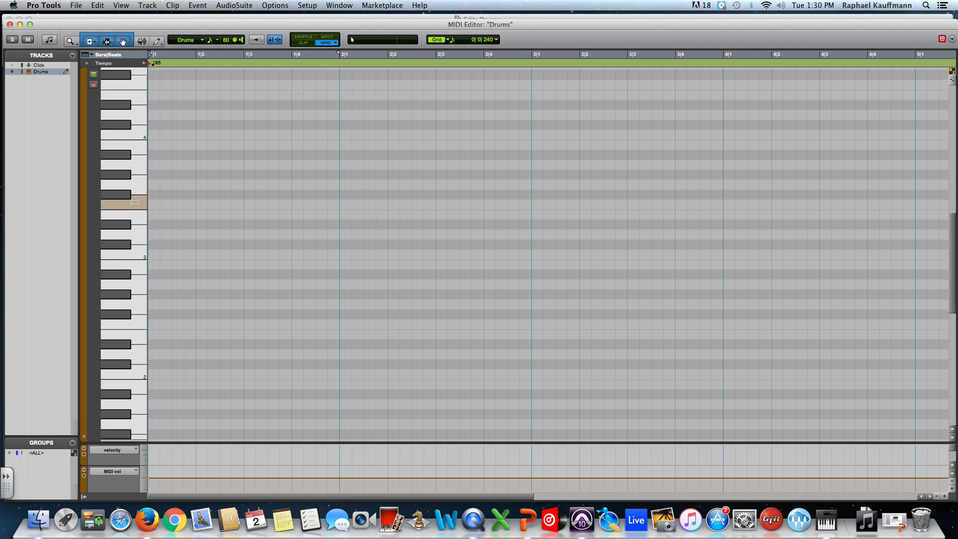
Draw short notes with the Pencil tool at C1 on beat 1 and E1 on beat 2 of bar 1.
mouse_move(119, 170)
mouse_down()
mouse_move(128, 163)
mouse_move(119, 439)
mouse_move(111, 352)
mouse_move(120, 457)
mouse_move(104, 252)
mouse_up()
click(158, 41)
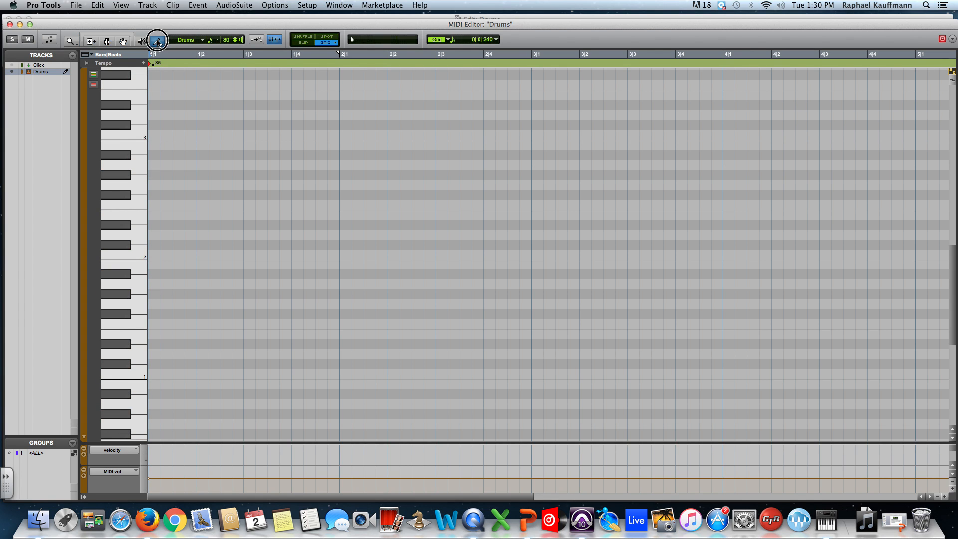
click(155, 375)
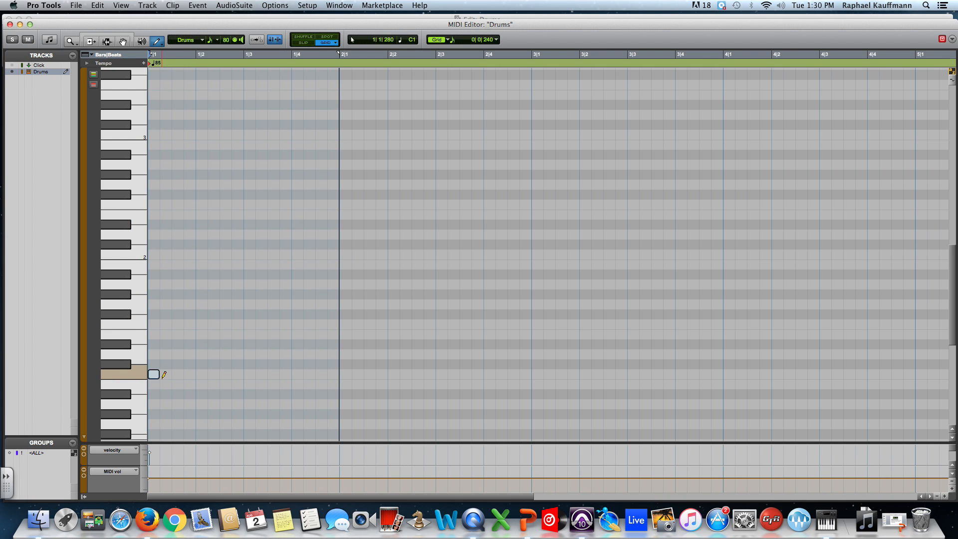
click(200, 334)
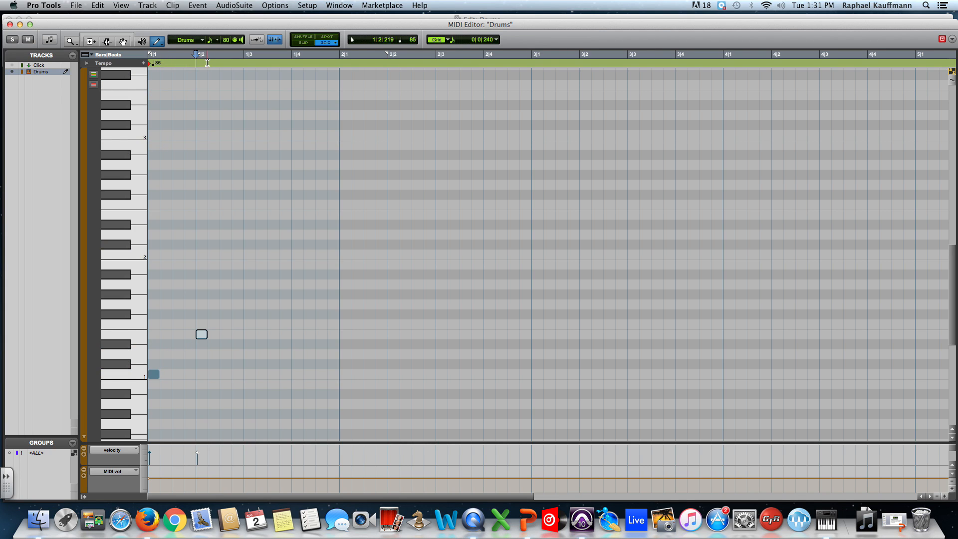
key(space)
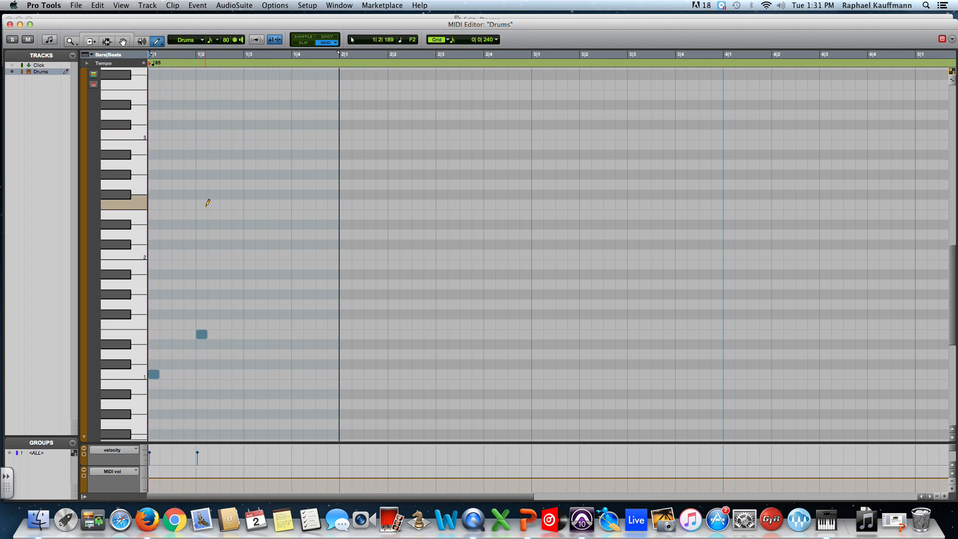
Draw a one-beat F2 note from beat 2 of bar 1 with the Pencil tool and delete it.
drag(208, 204, 248, 204)
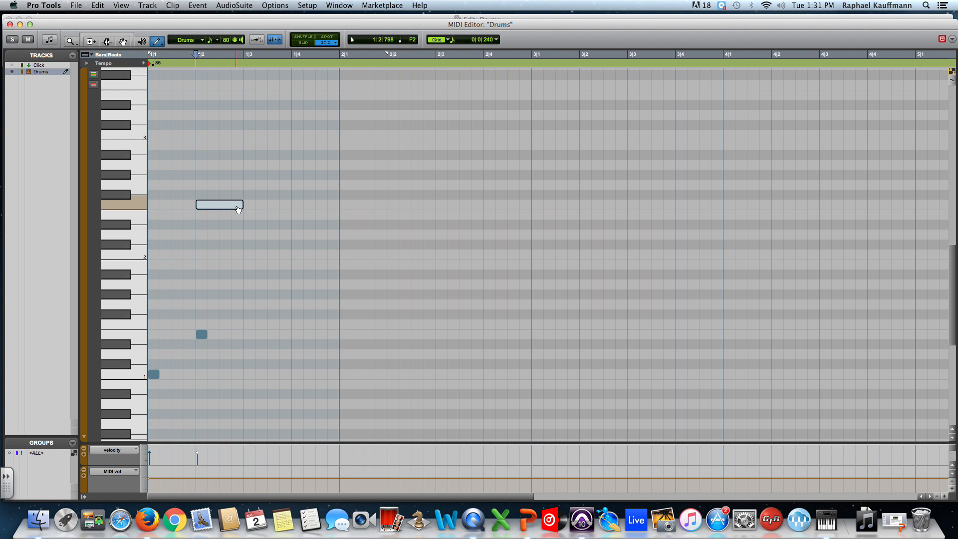
key(Delete)
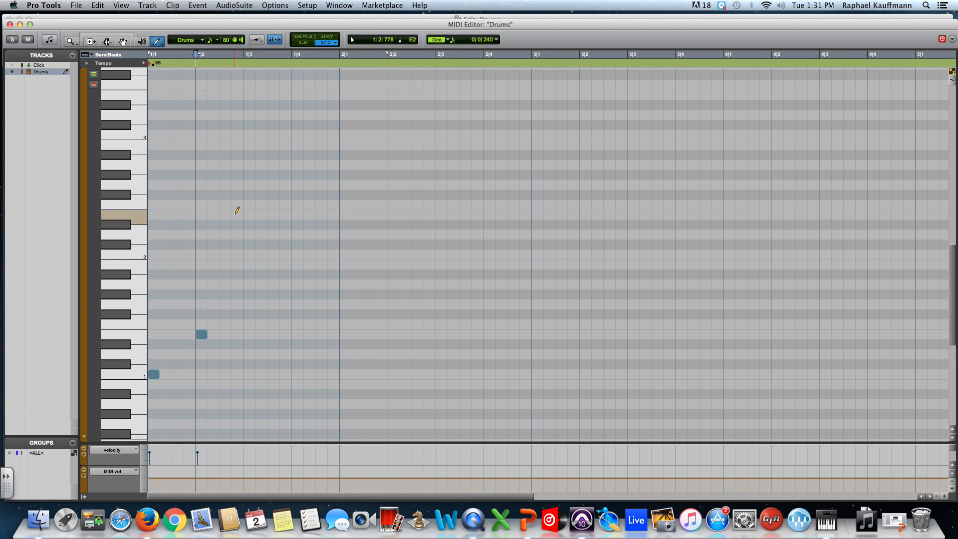
Add a short E1 note just before beat 3 with the Smart Tool and delete all the notes in bar 1.
scroll(237, 204, down, 5)
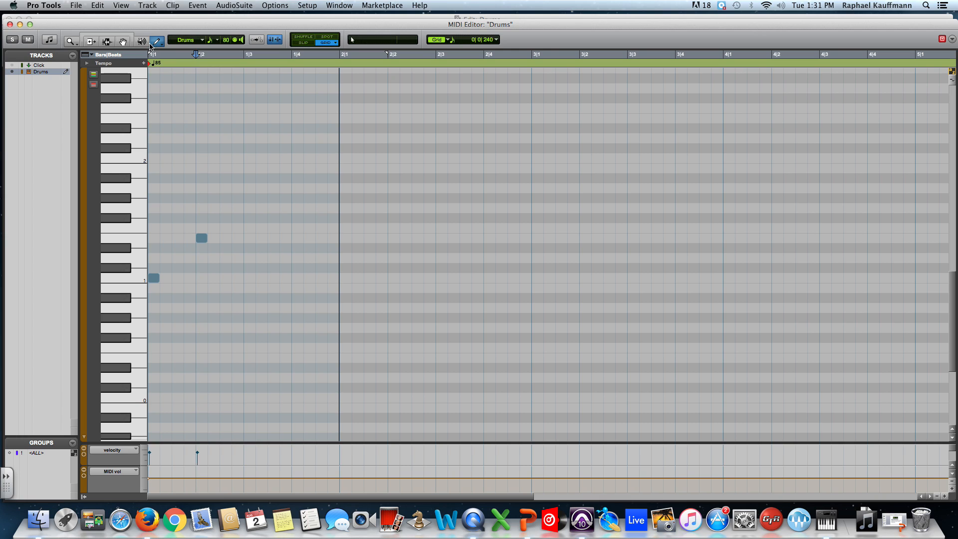
click(109, 36)
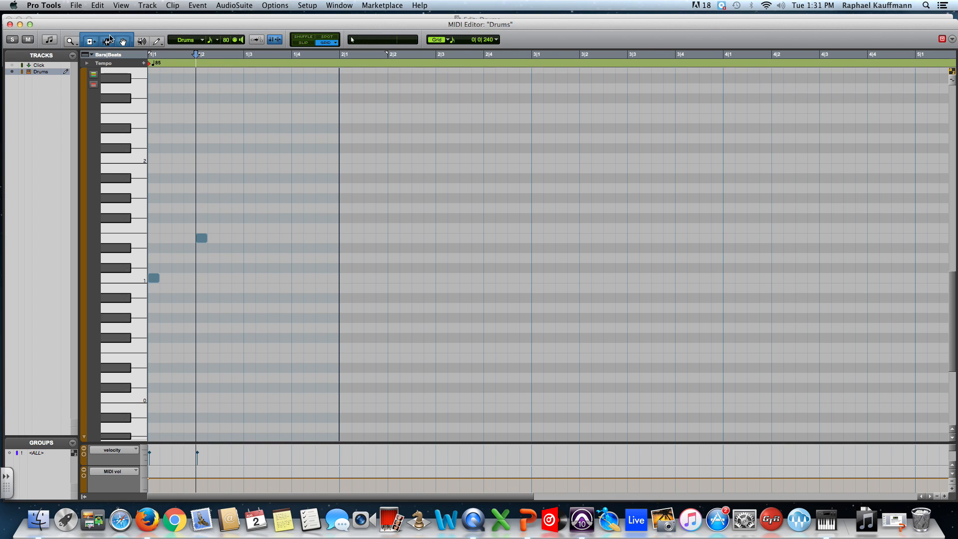
click(237, 239)
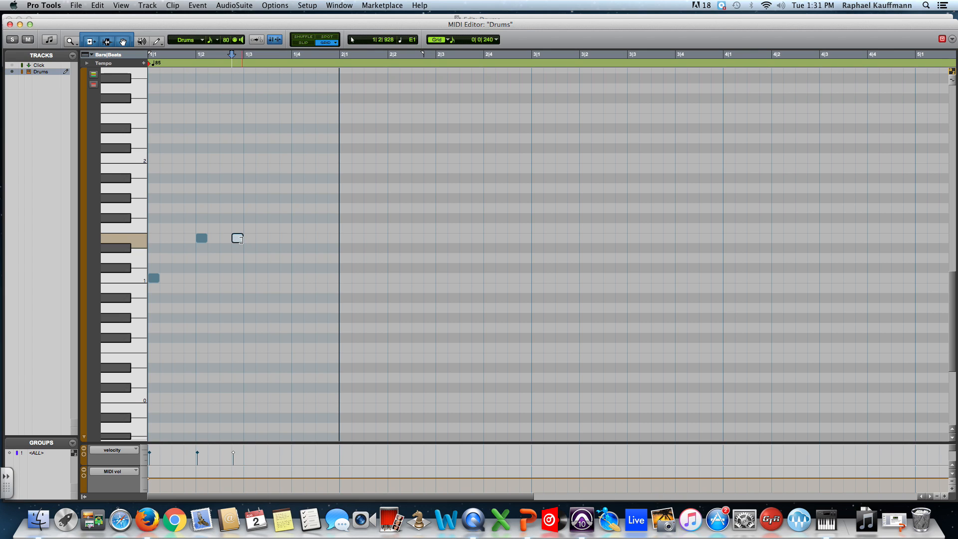
alt+click(237, 238)
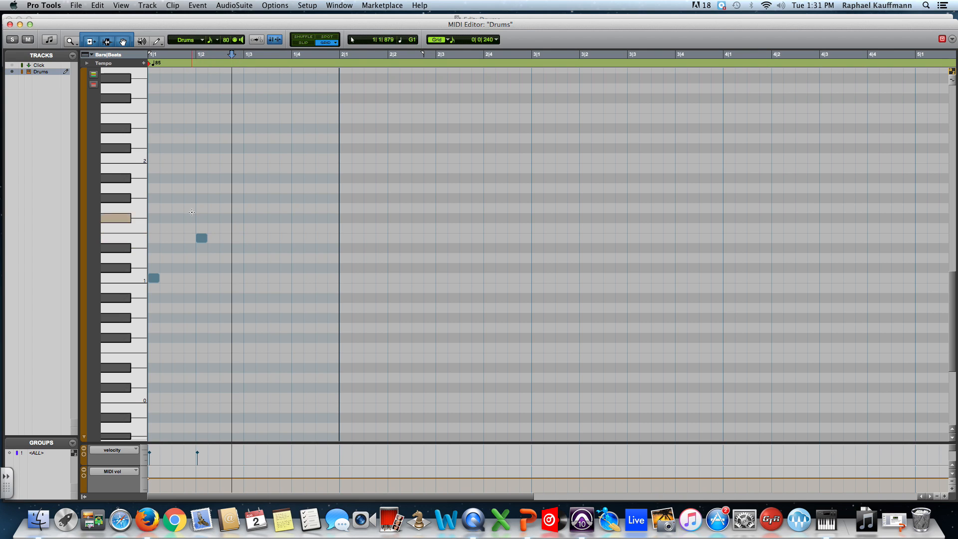
alt+click(202, 238)
alt+click(154, 279)
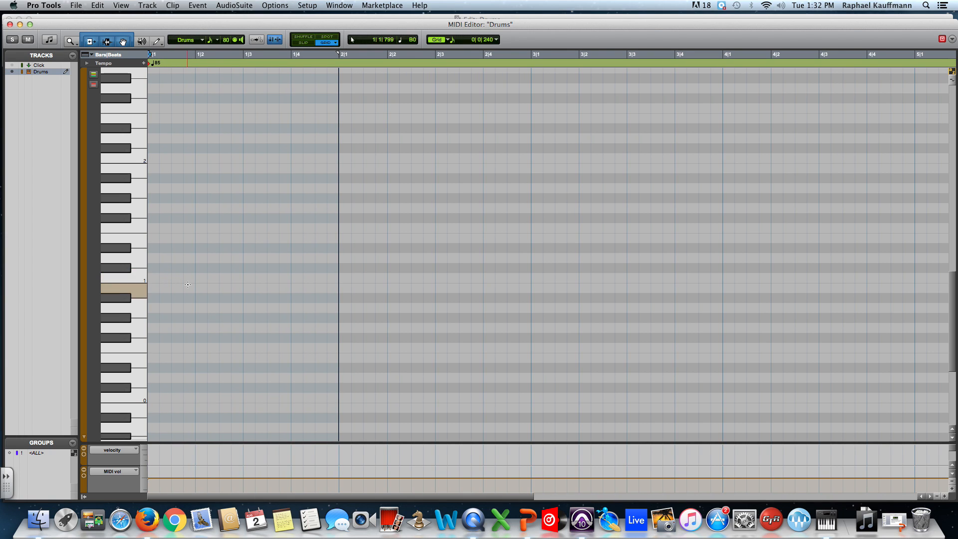
Place short C1 kick notes on all four beats of bar 1 with the Smart Tool.
click(153, 280)
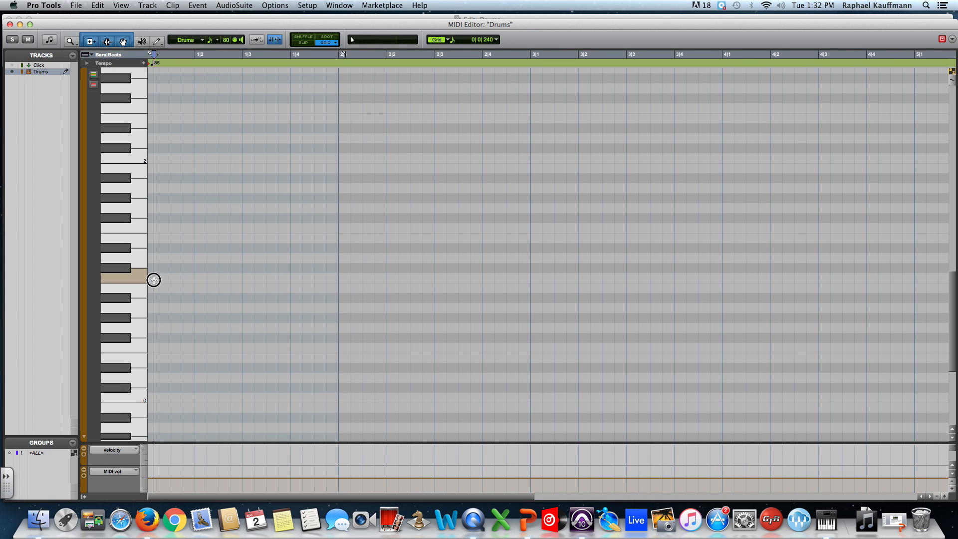
click(201, 278)
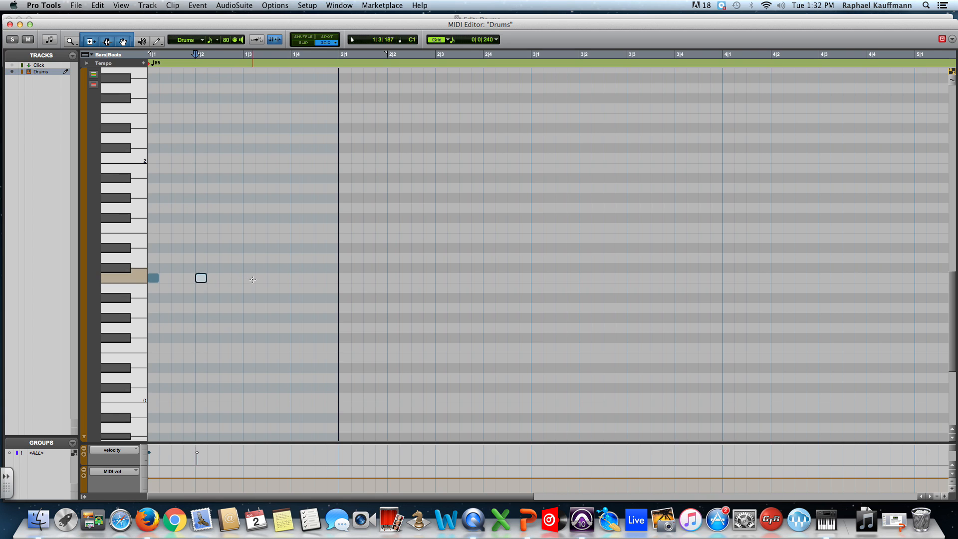
click(249, 278)
click(294, 278)
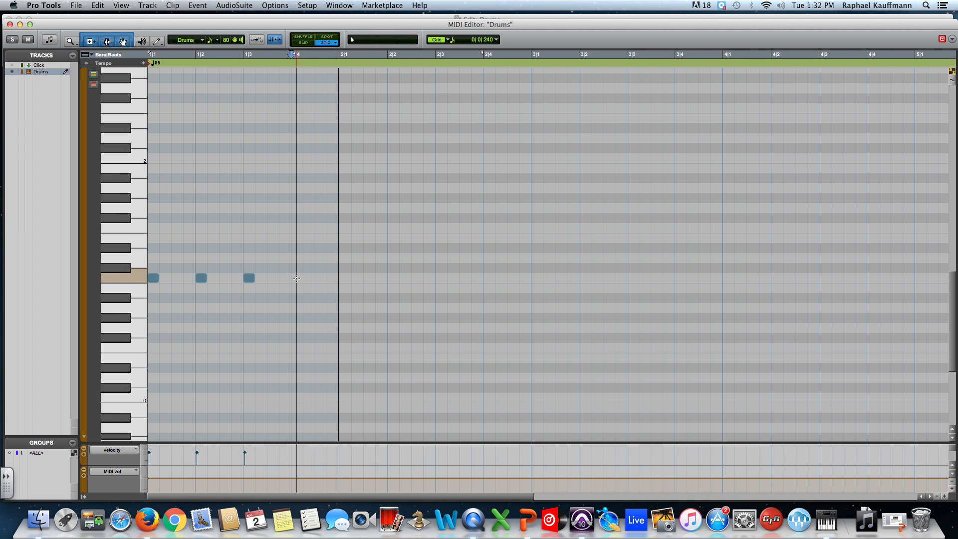
Set the session tempo to 128 BPM at location 1|1|000.
drag(137, 24, 233, 239)
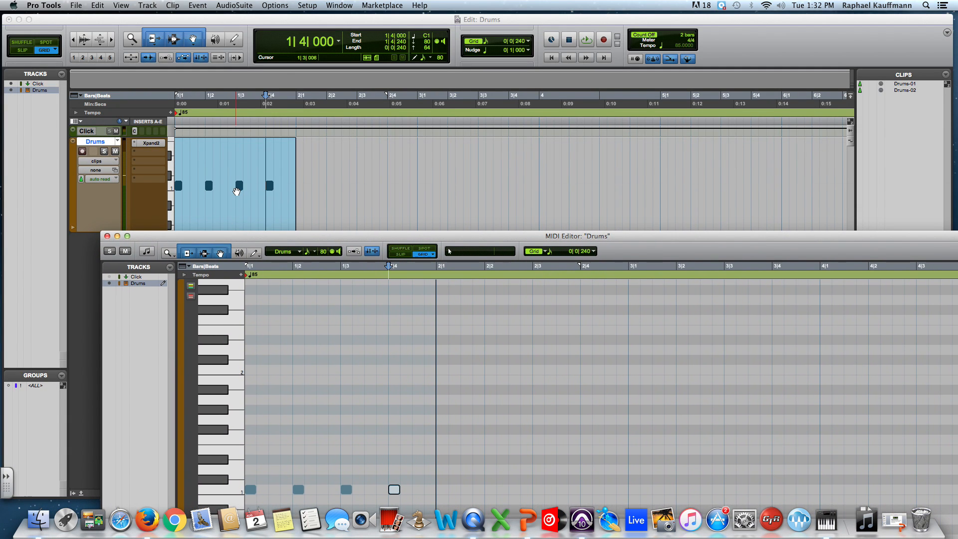
click(170, 113)
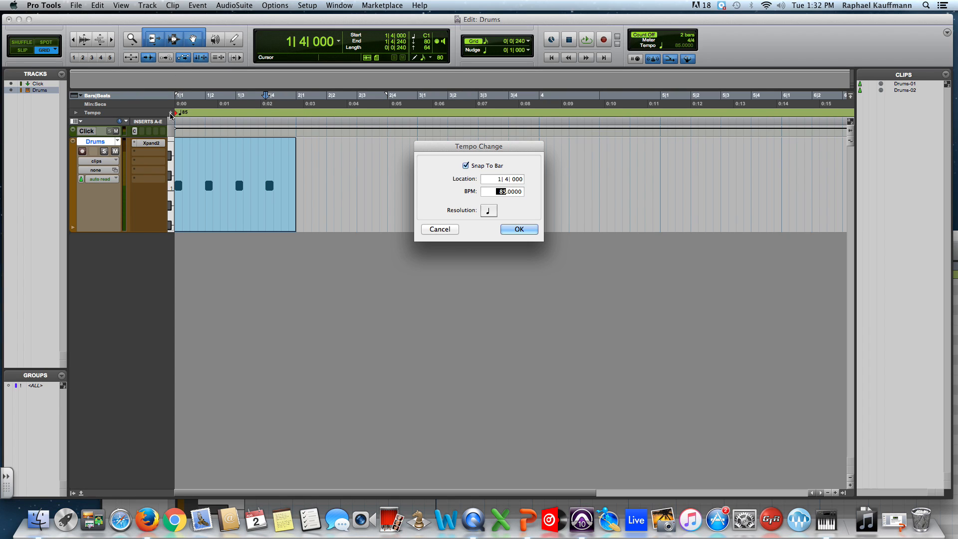
click(442, 229)
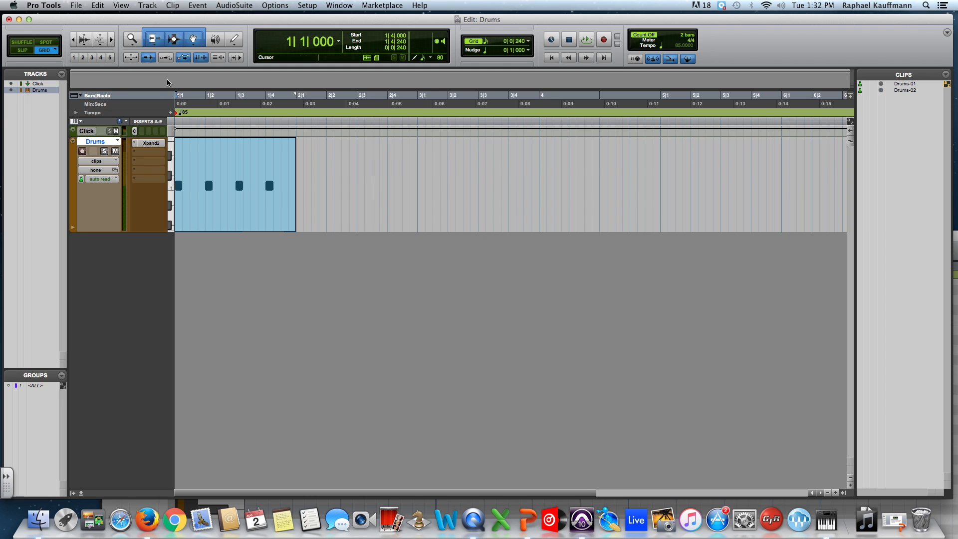
click(170, 113)
text(128)
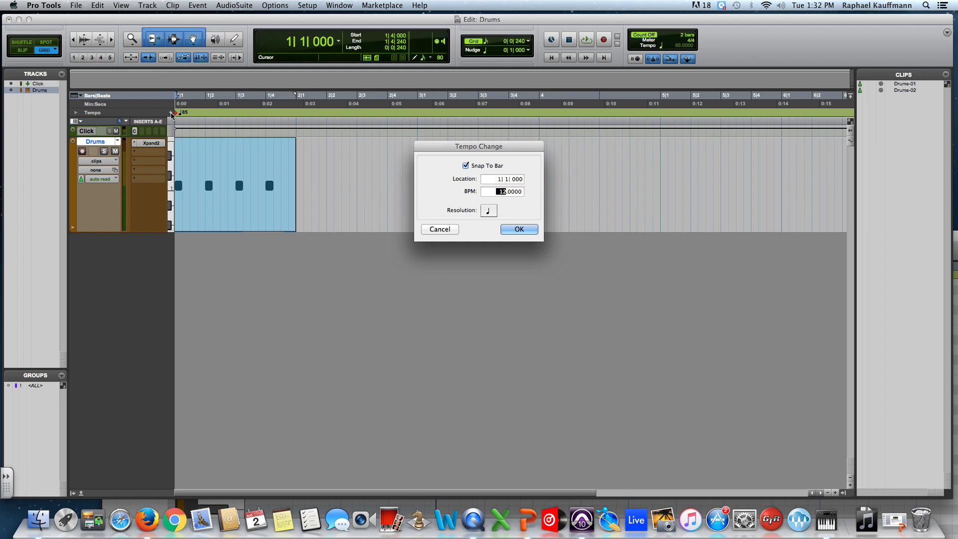
key(Return)
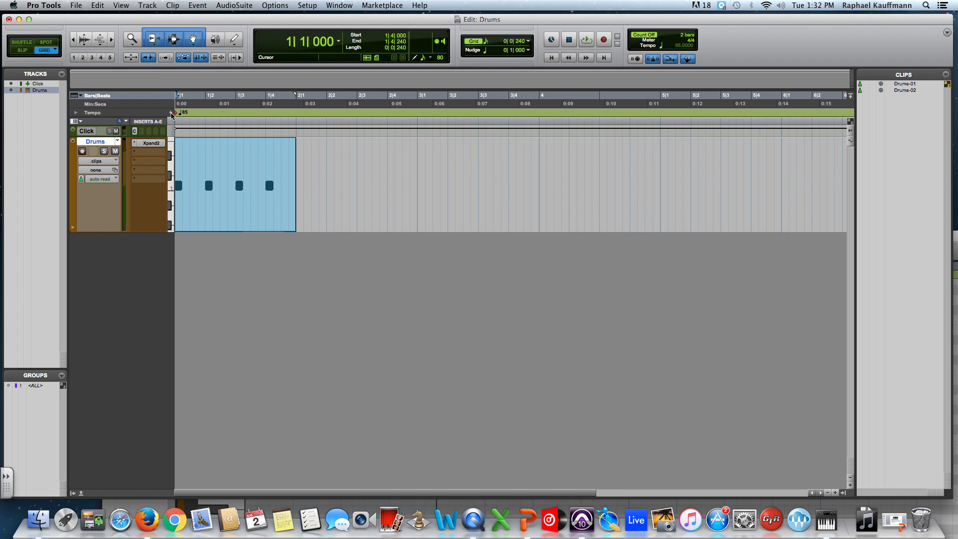
Reopen the Drums clip in the MIDI Editor and play back the one-bar pattern.
double_click(216, 225)
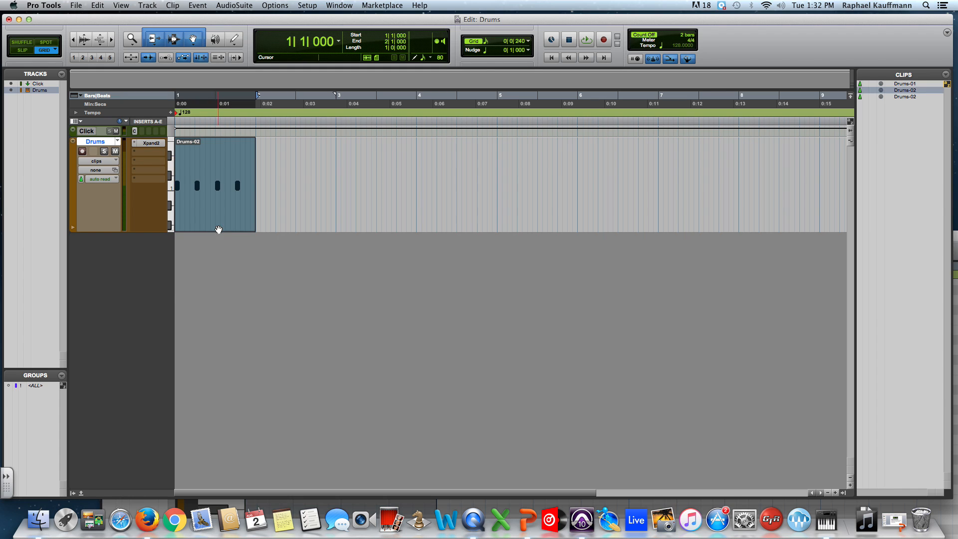
drag(250, 242, 206, 43)
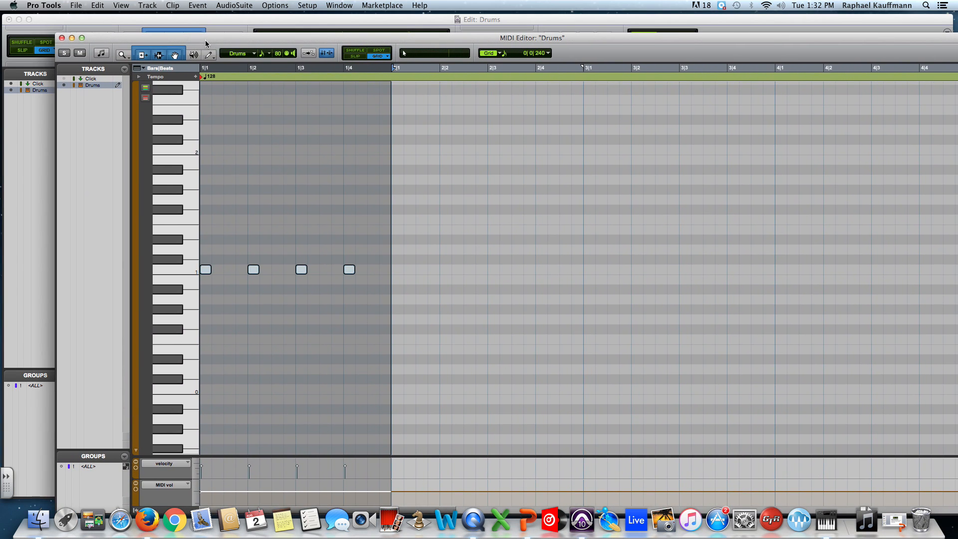
click(386, 299)
click(389, 296)
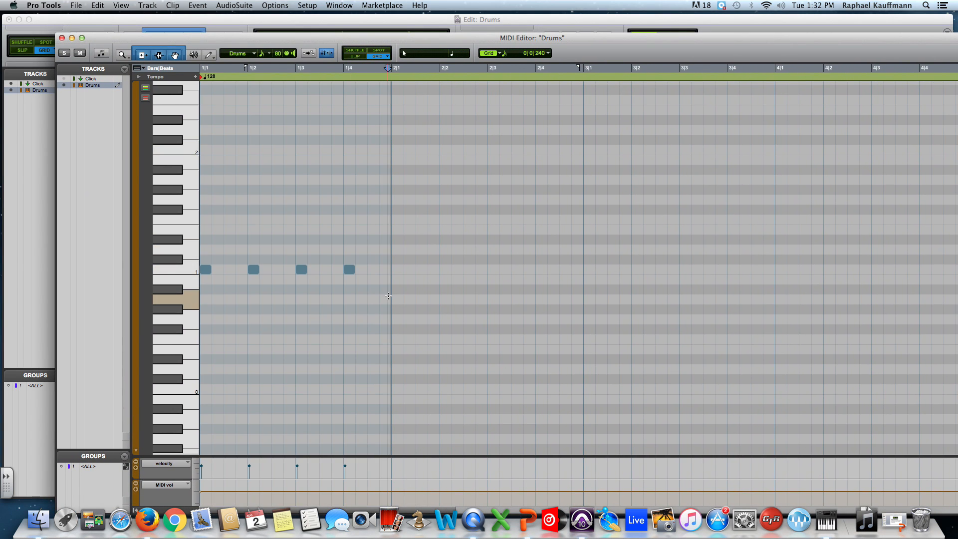
key(space)
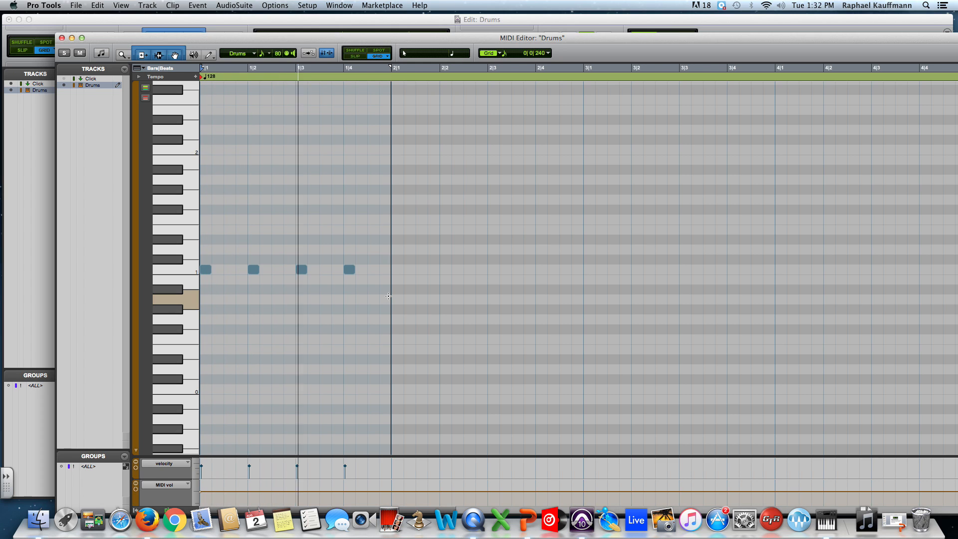
Add short C1 notes on all four beats of bar 2.
click(398, 271)
click(446, 270)
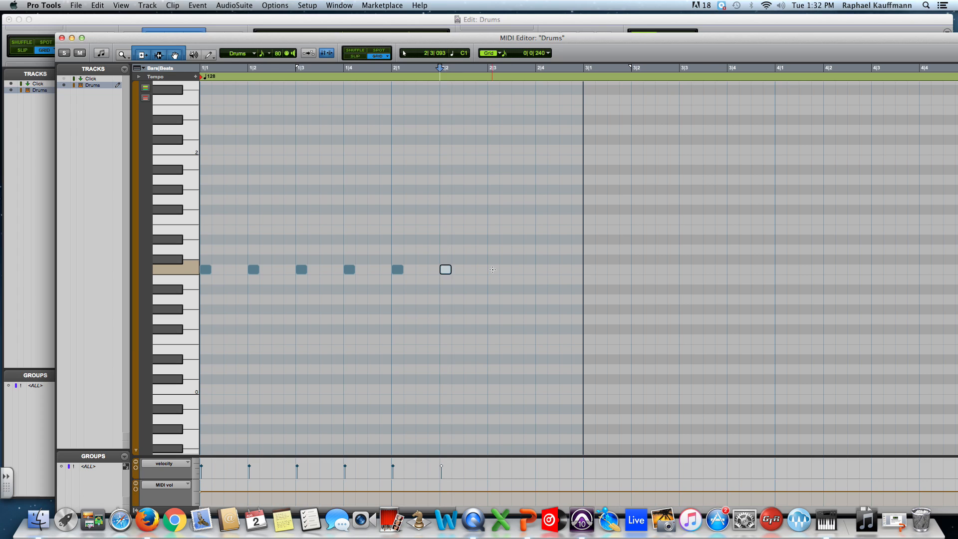
click(493, 270)
click(541, 271)
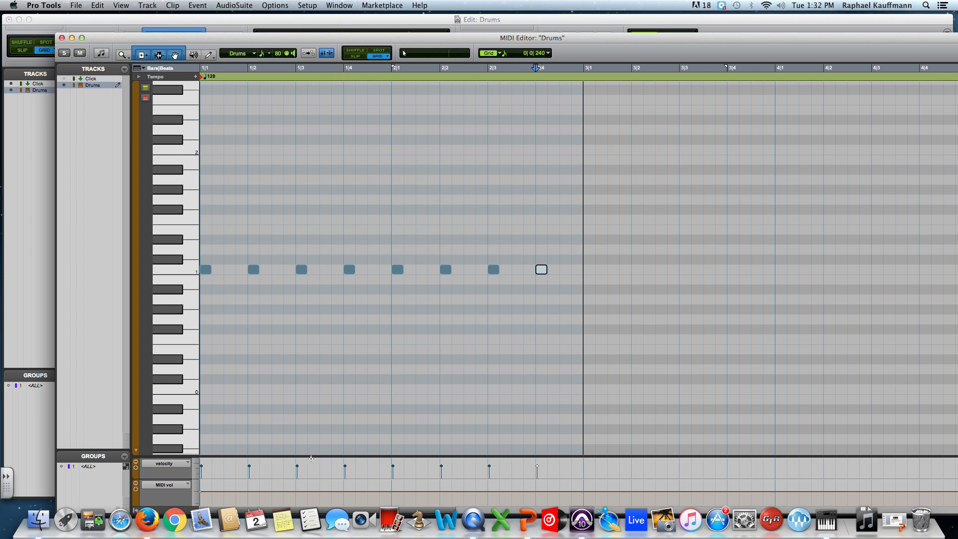
Select all eight C1 notes and raise their velocity together to 127.
click(171, 464)
click(243, 460)
drag(568, 287, 205, 255)
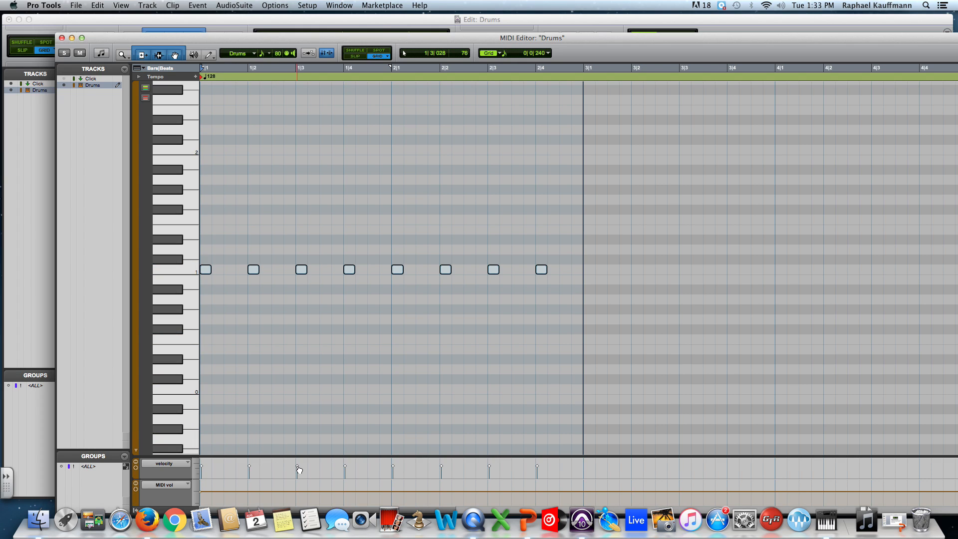
drag(299, 469, 298, 452)
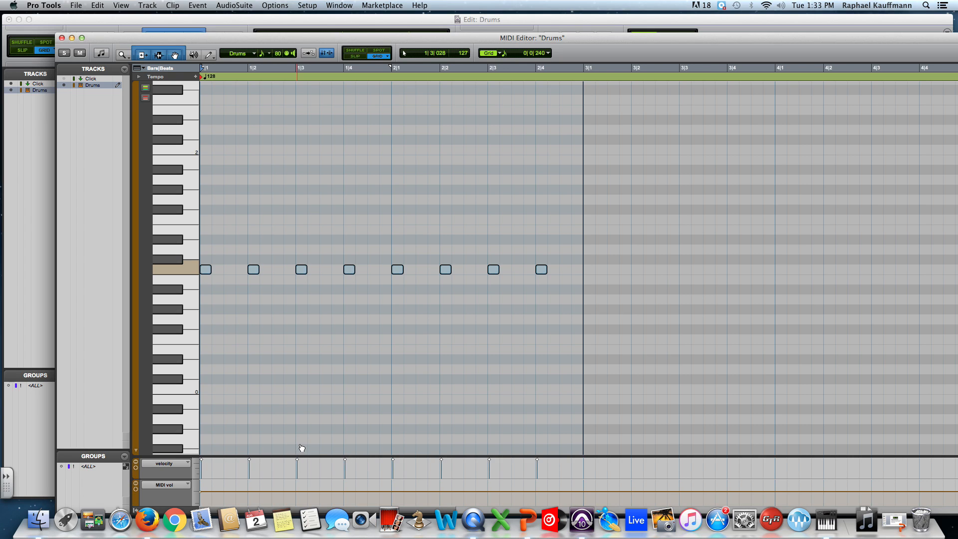
Lower the velocity of only the C1 note on beat 3 of bar 1 to about 23.
click(293, 370)
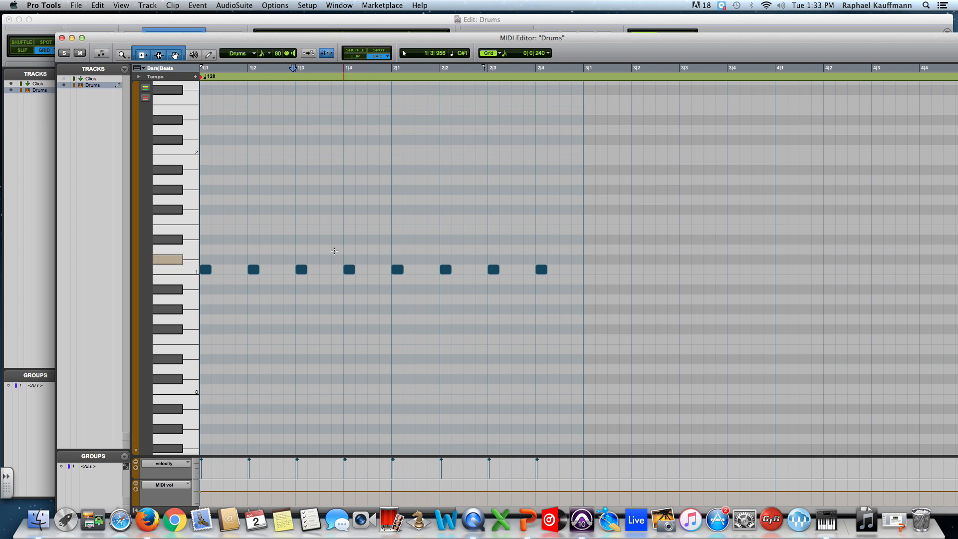
click(303, 314)
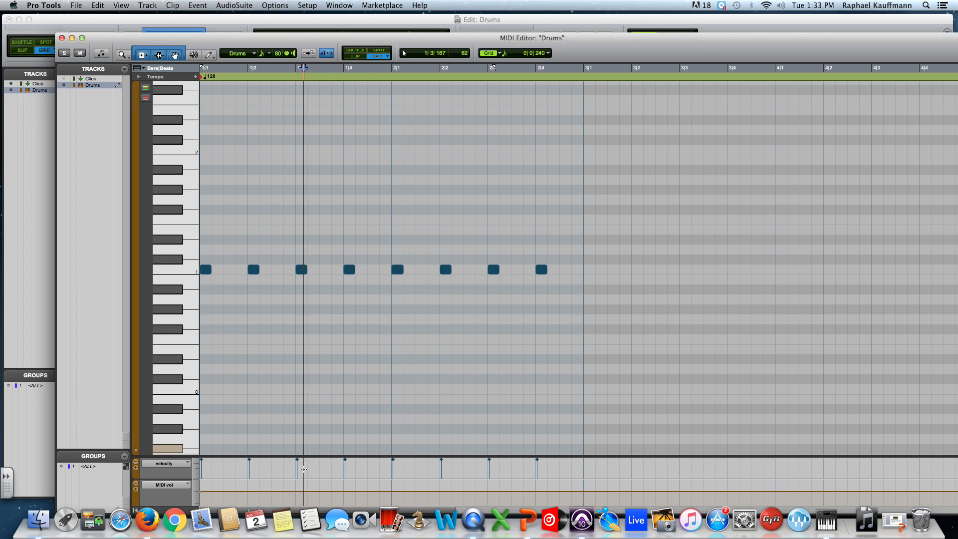
drag(297, 465, 297, 473)
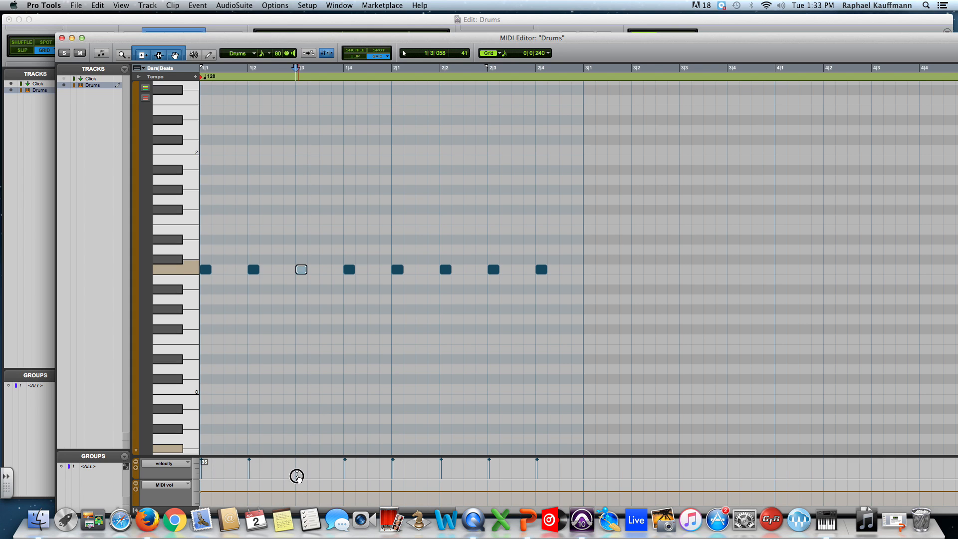
click(317, 463)
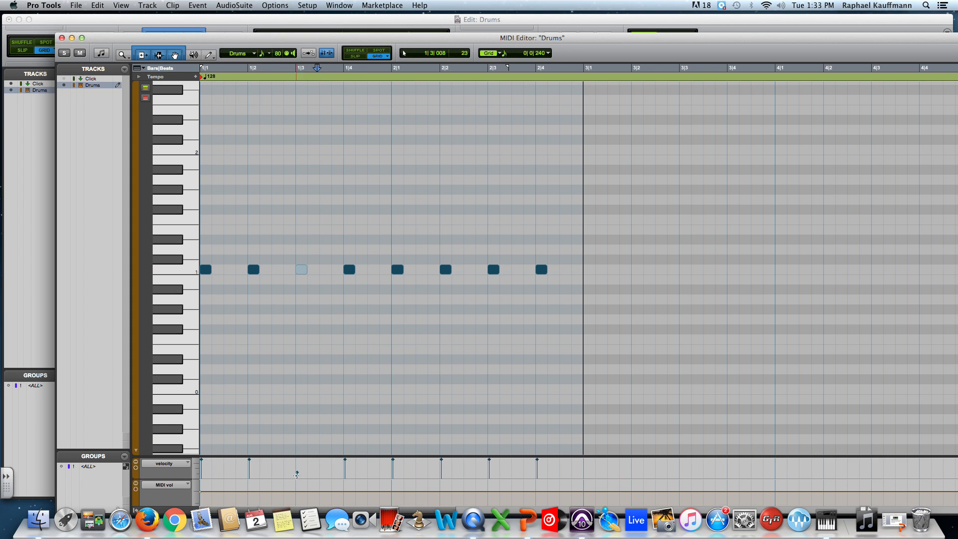
Raise the velocity of the C1 note on beat 3 of bar 1 to 127.
click(296, 465)
drag(297, 464, 300, 455)
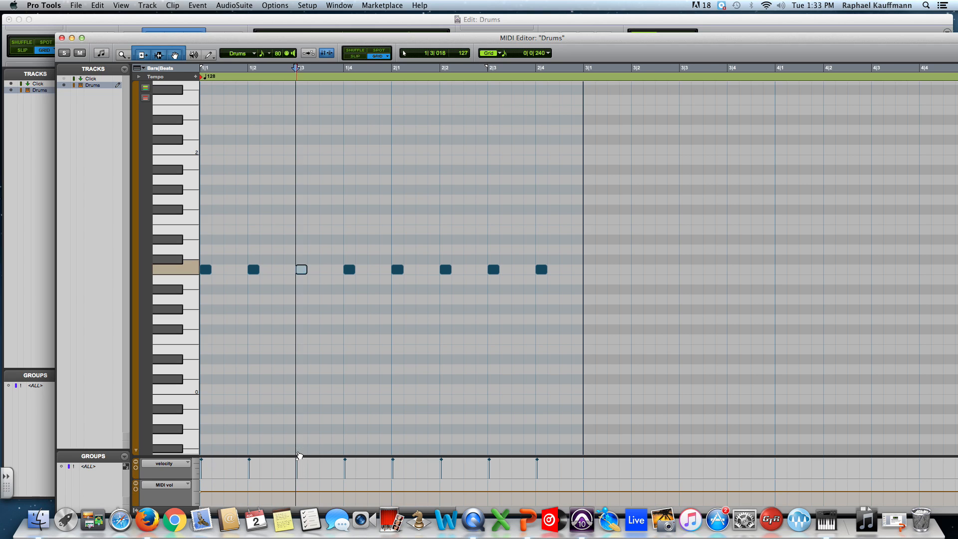
click(321, 385)
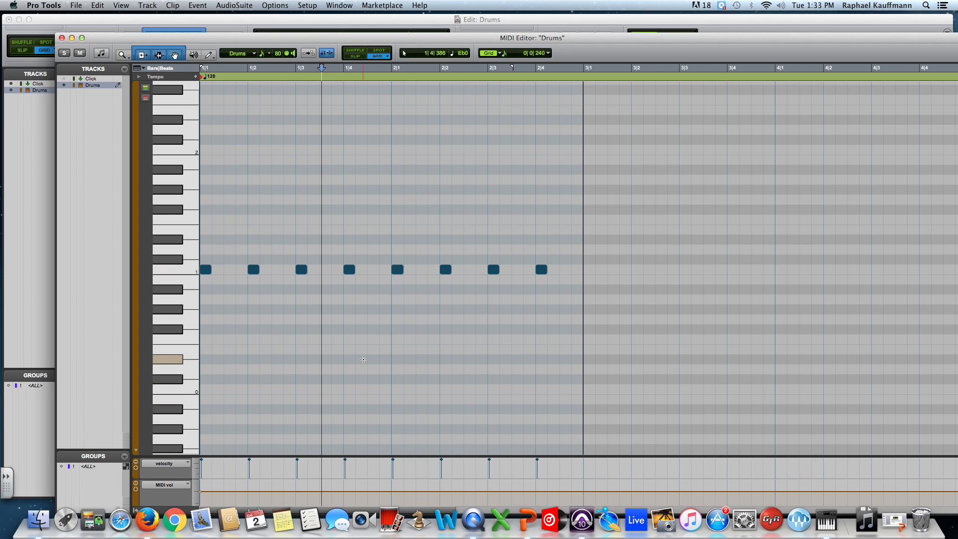
click(540, 353)
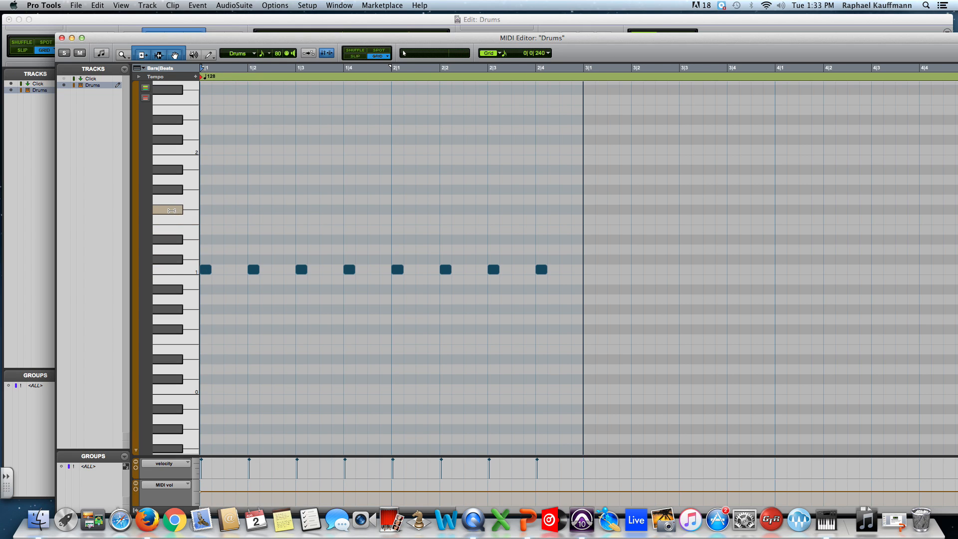
Add short F#1 notes on every offbeat of bars 1 and 2, halfway between the C1 notes.
click(231, 210)
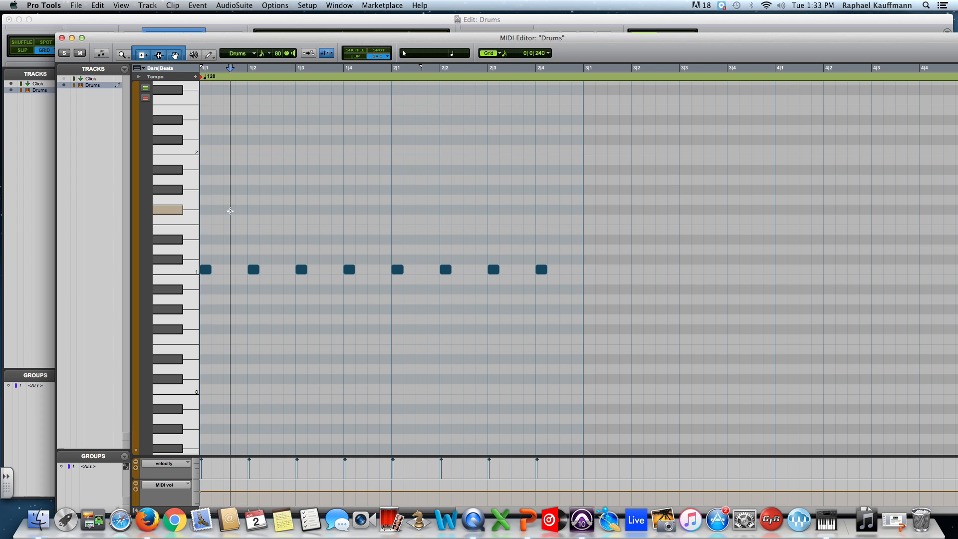
click(279, 211)
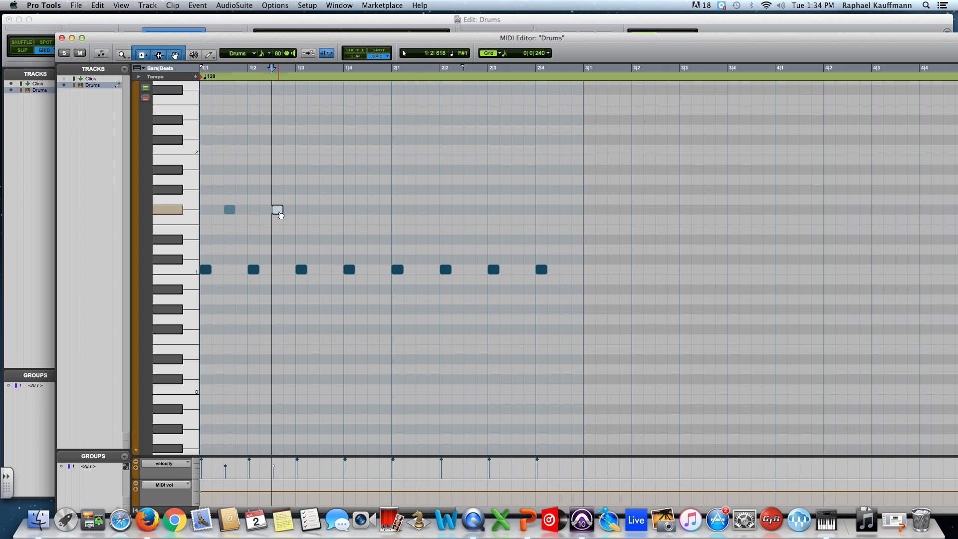
click(325, 210)
click(373, 209)
click(422, 210)
click(470, 210)
click(516, 210)
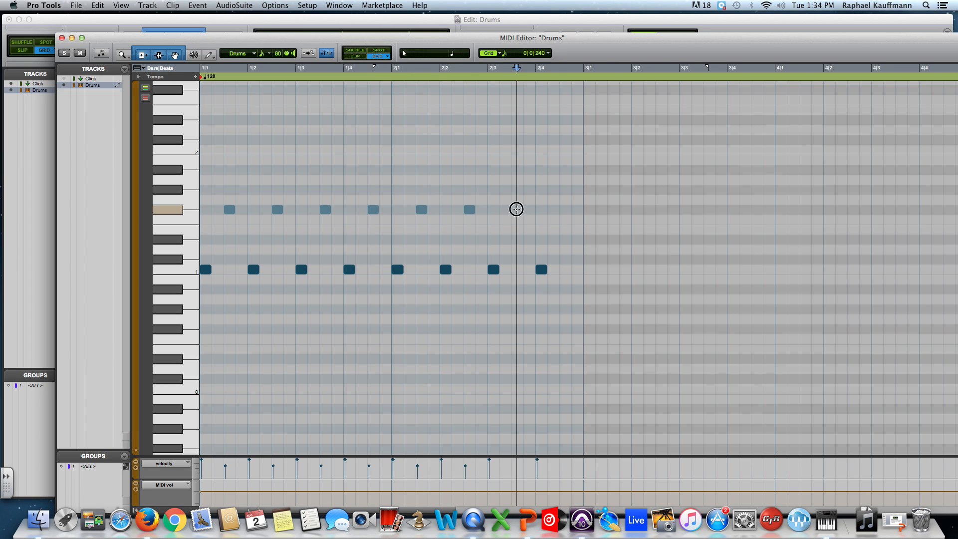
click(566, 210)
Select all eight F#1 notes, raise their velocity slightly together, and play back the pattern from the start.
drag(587, 222, 117, 210)
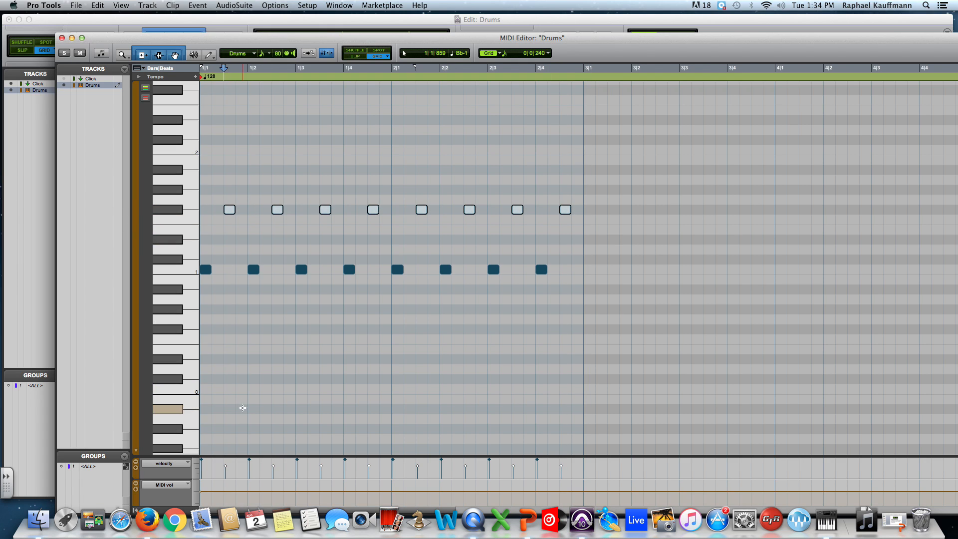
drag(226, 467, 225, 463)
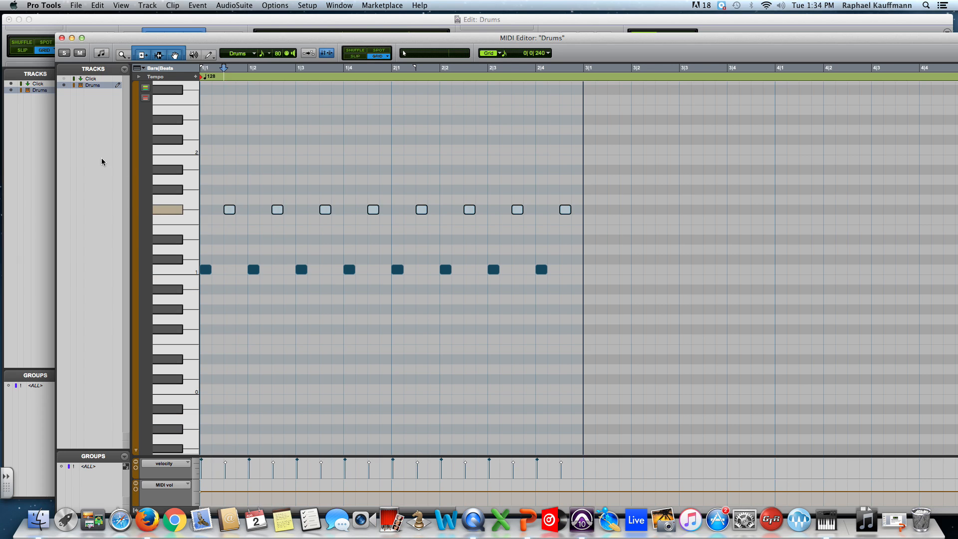
key(Return)
key(space)
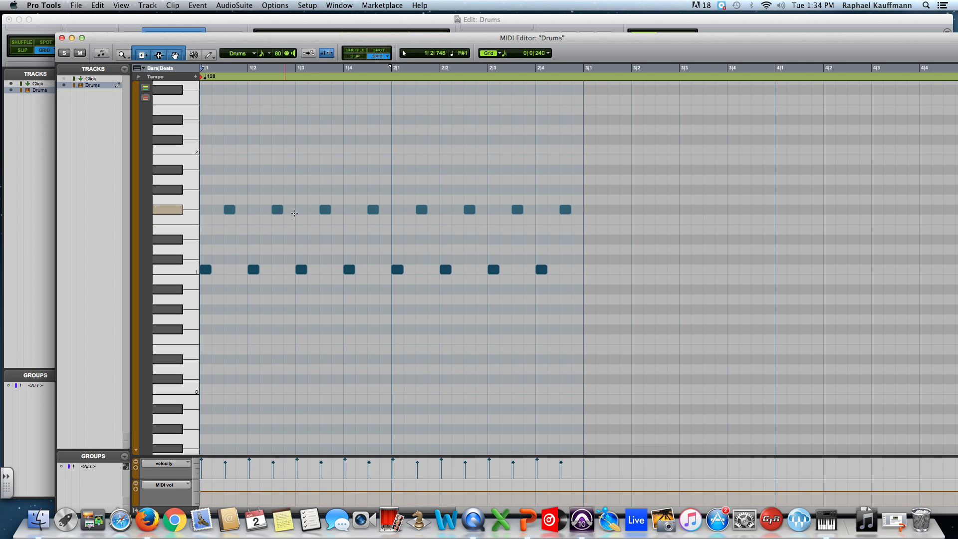
Add an extra F#1 note on the last sixteenth of bar 1 and play back the pattern.
key(space)
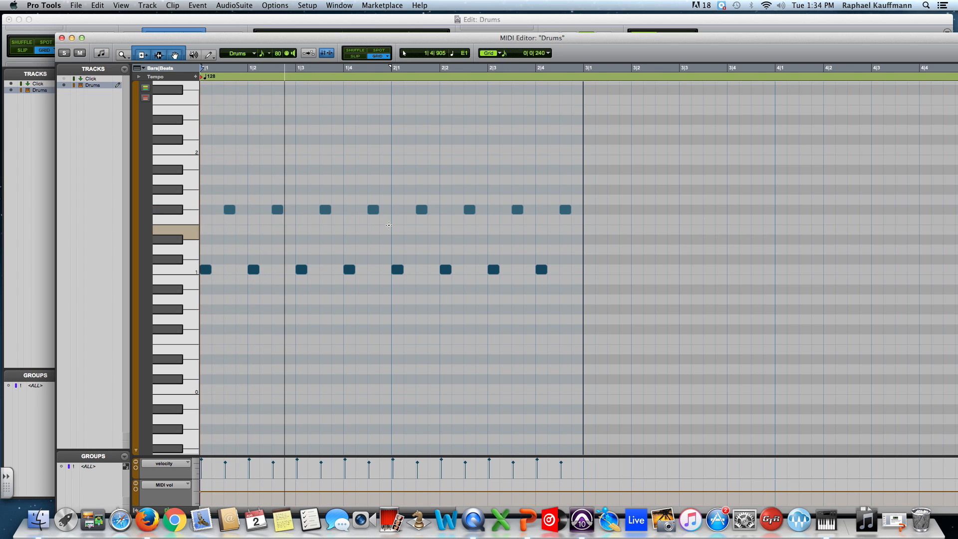
click(382, 210)
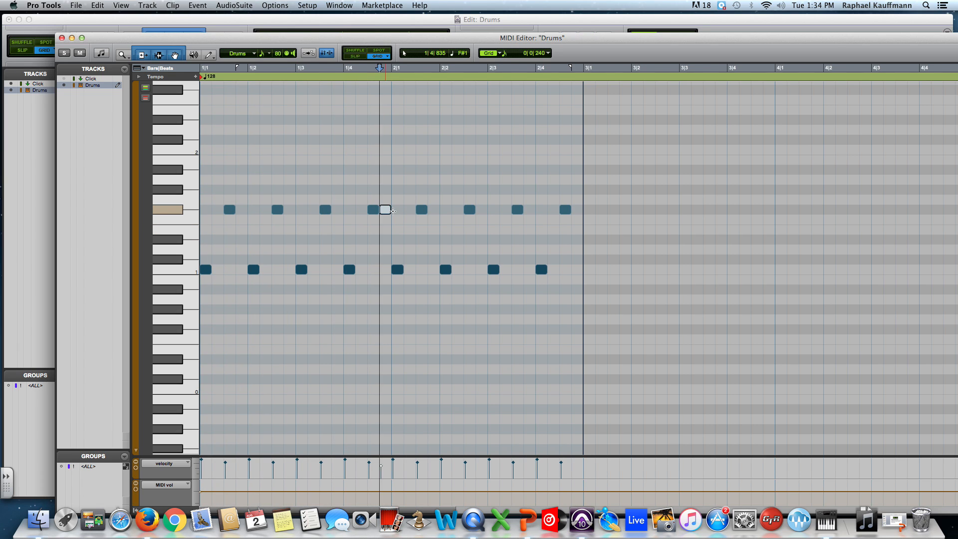
key(space)
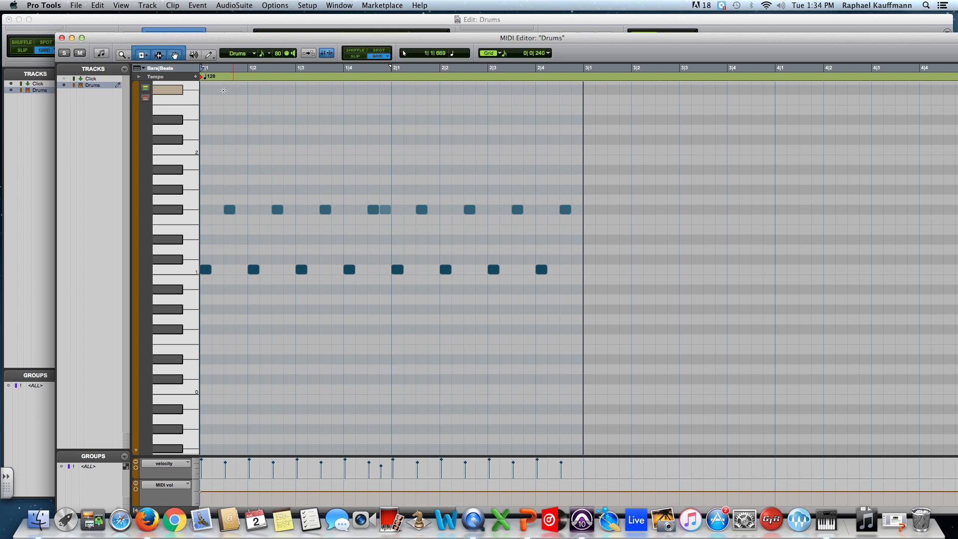
Add short F#2 notes on all eight beats of bars 1 and 2 and play back the pattern.
click(205, 89)
click(251, 89)
click(300, 90)
click(349, 90)
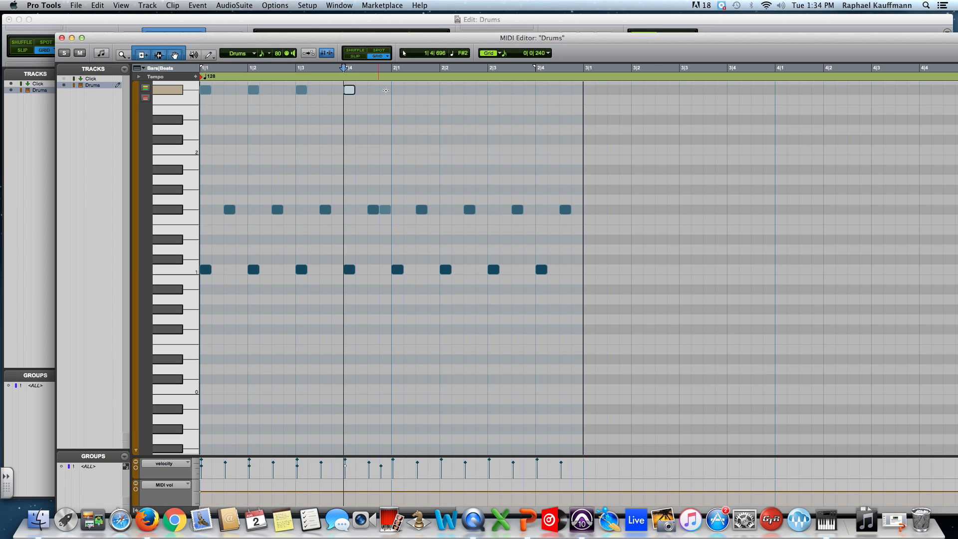
click(397, 90)
click(446, 89)
click(493, 90)
click(543, 91)
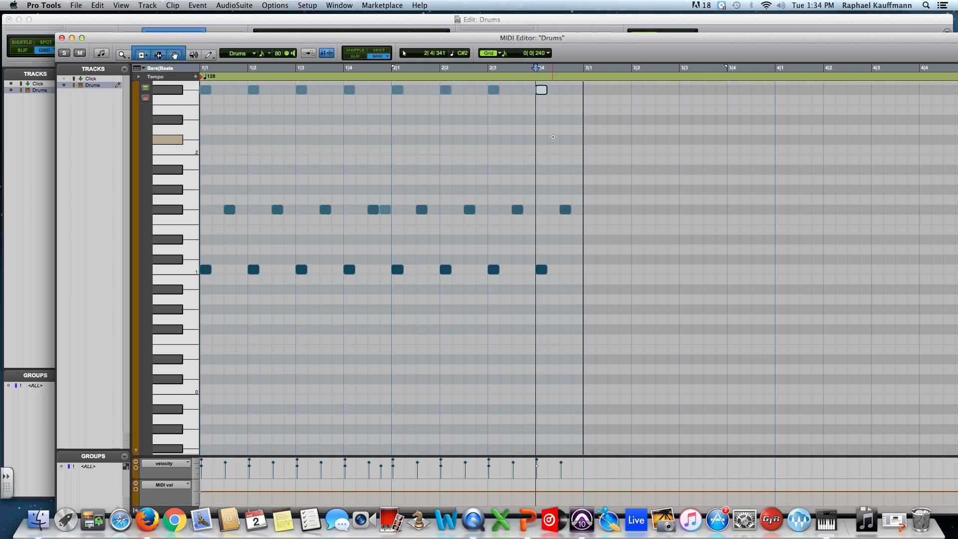
key(Return)
key(space)
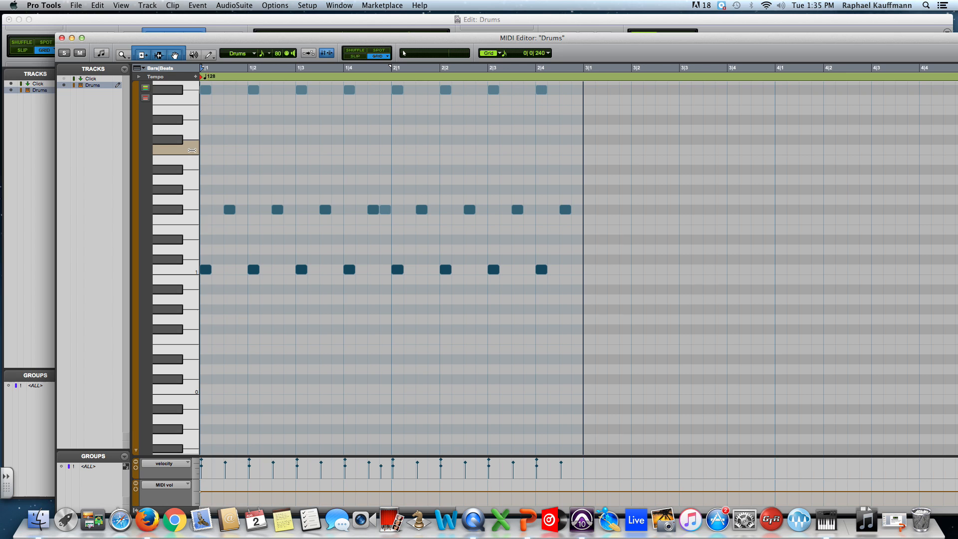
Bring the higher octaves into view and audition the keyboard's drum sounds, finishing on F2.
drag(867, 40, 800, 40)
drag(937, 295, 938, 279)
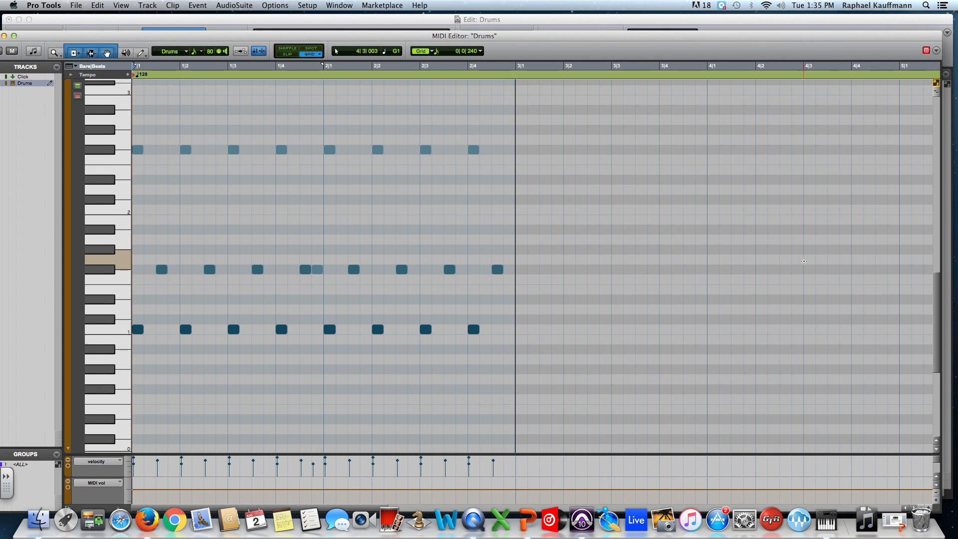
click(111, 146)
drag(106, 129, 110, 261)
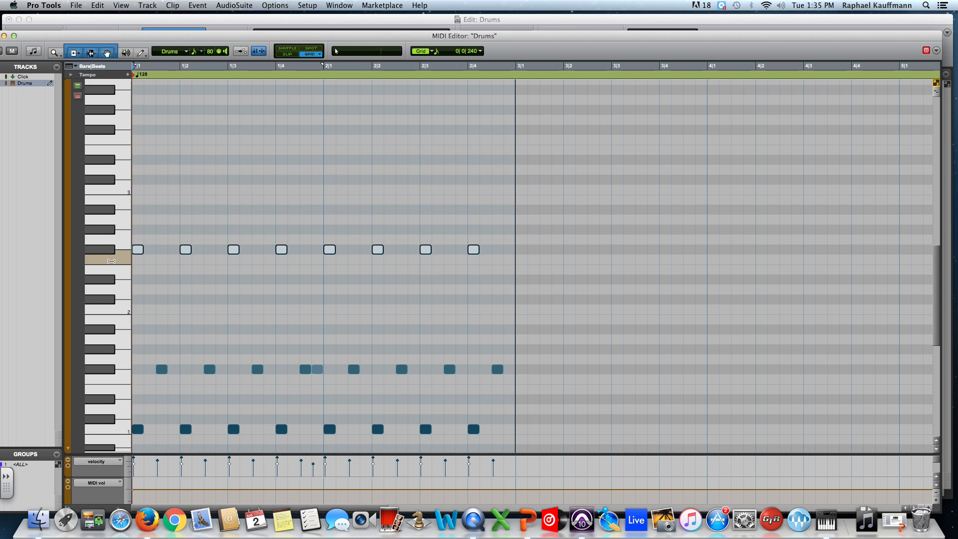
click(111, 261)
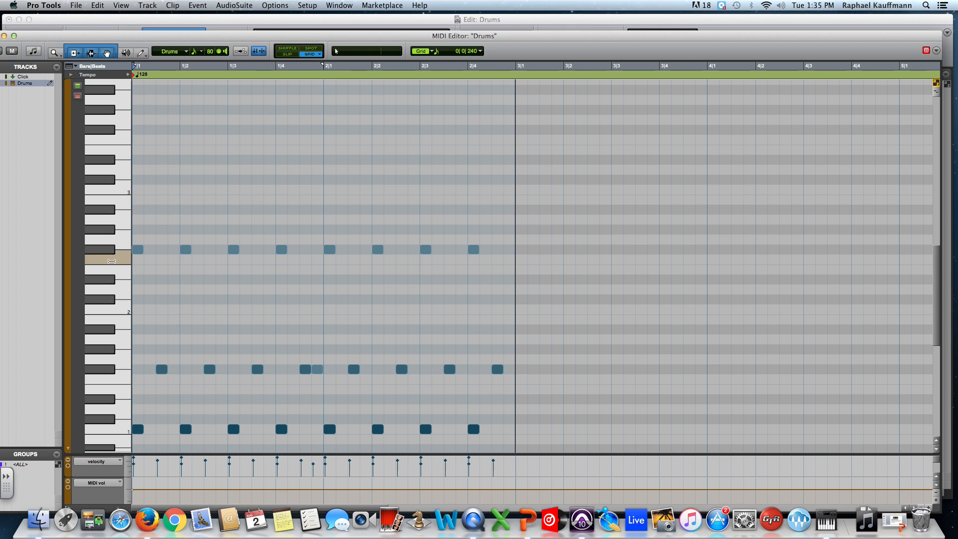
Add F2 notes on beats 2 and 4 of bar 1, raise their velocity together to about 115, and play back the pattern.
click(188, 262)
click(283, 262)
shift+click(184, 260)
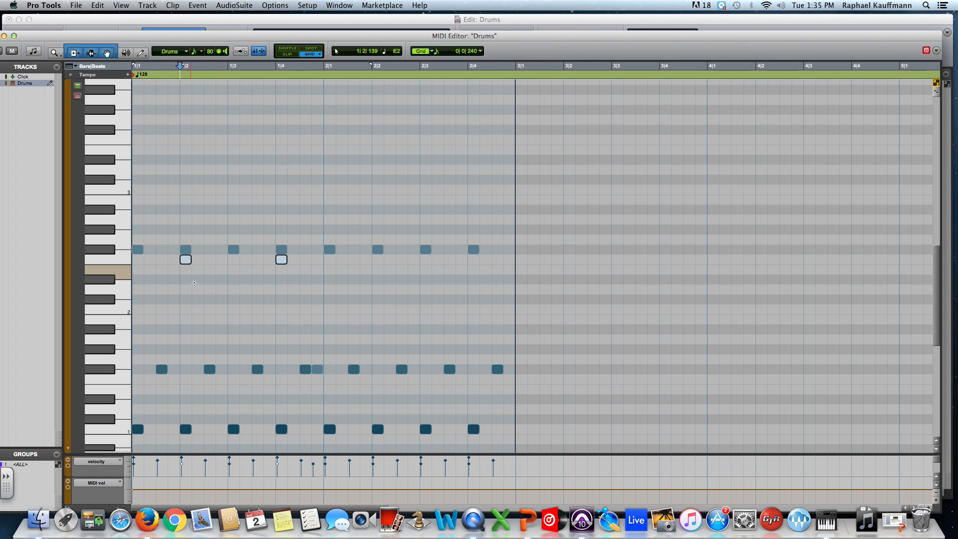
drag(183, 467, 184, 460)
key(space)
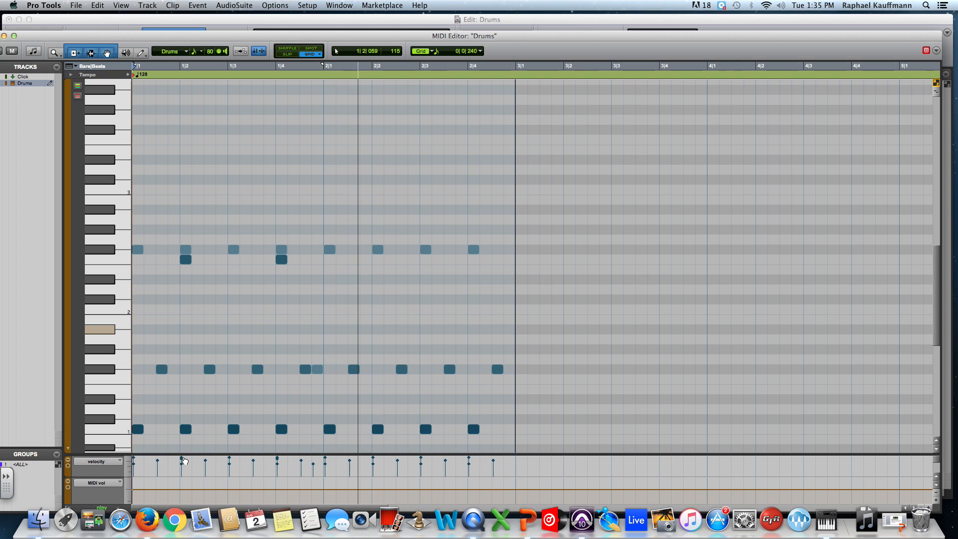
key(space)
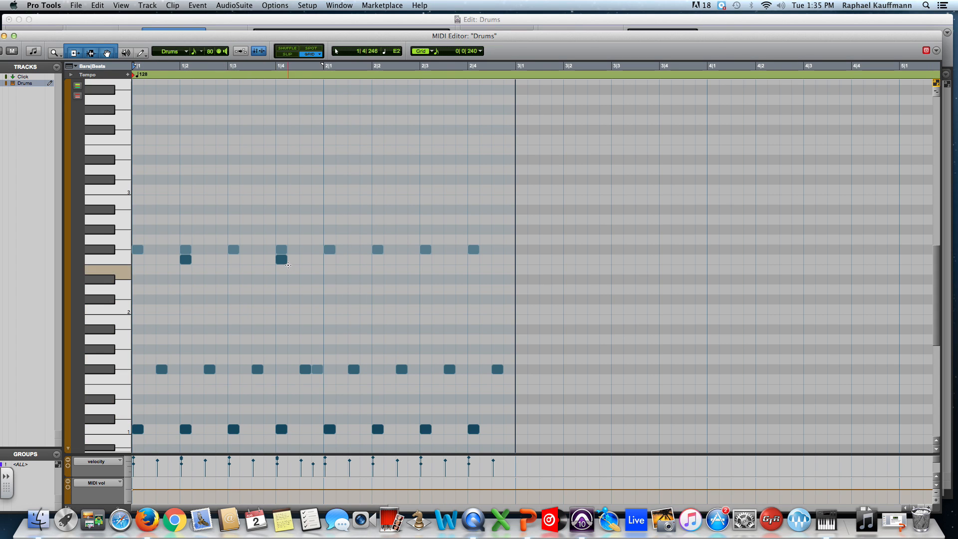
Duplicate the two F2 notes onto beats 2 and 4 of bar 2 and play back the pattern.
drag(299, 264, 186, 262)
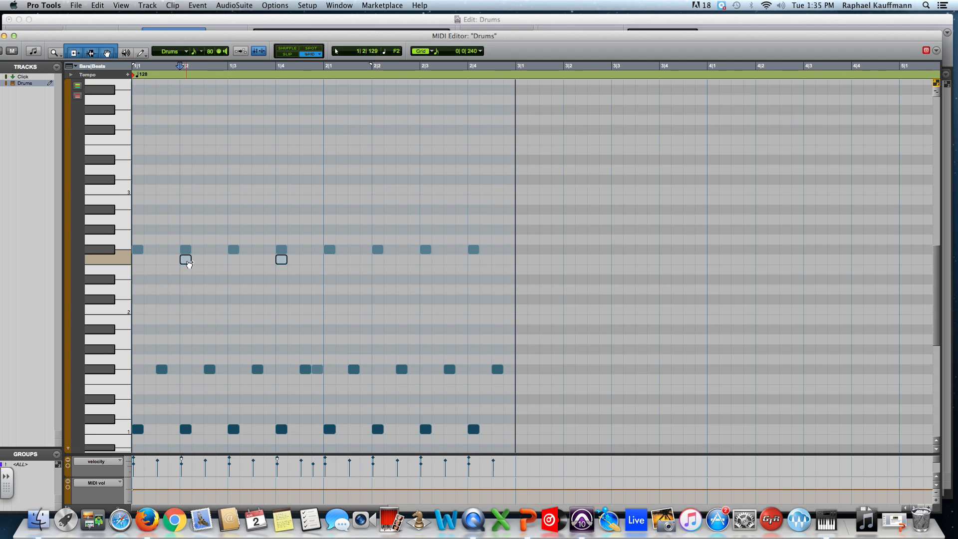
click(186, 260)
click(281, 259)
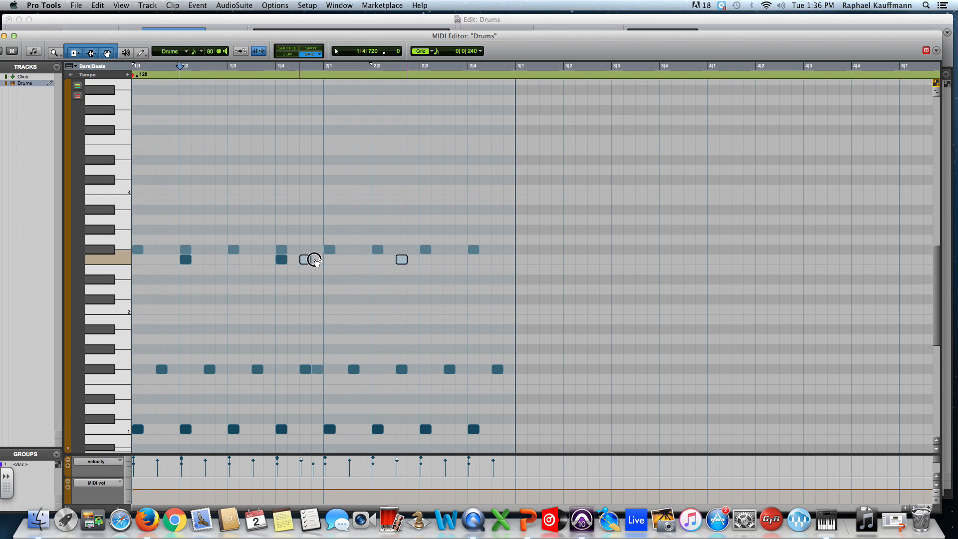
click(377, 259)
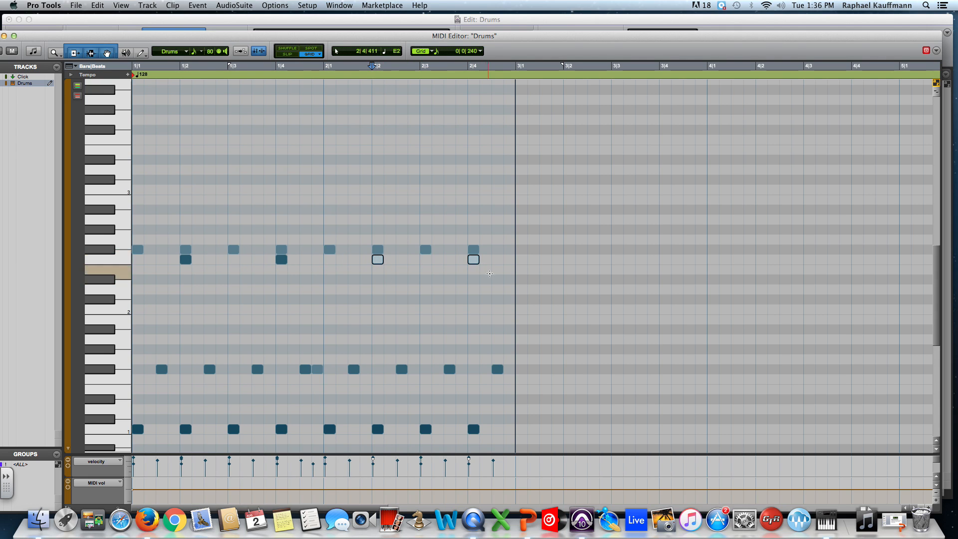
key(space)
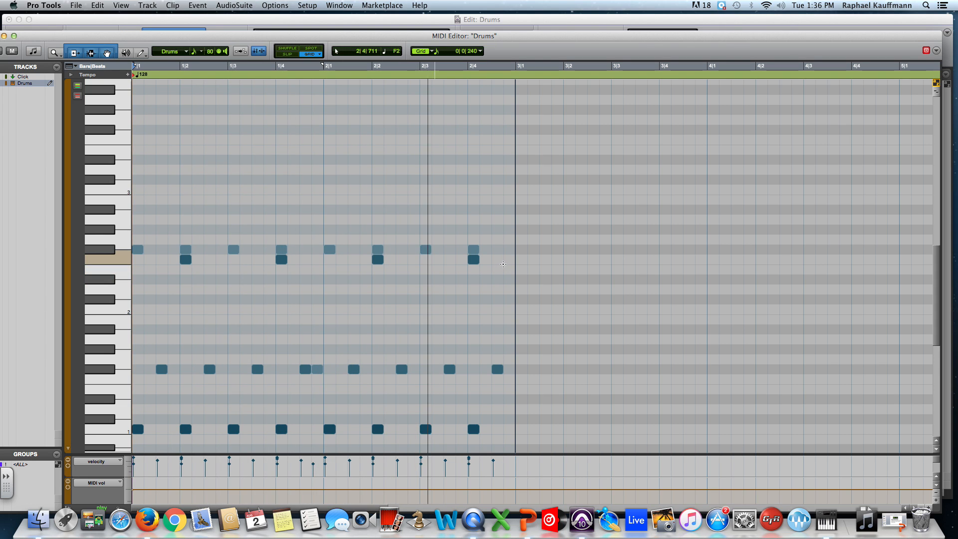
key(space)
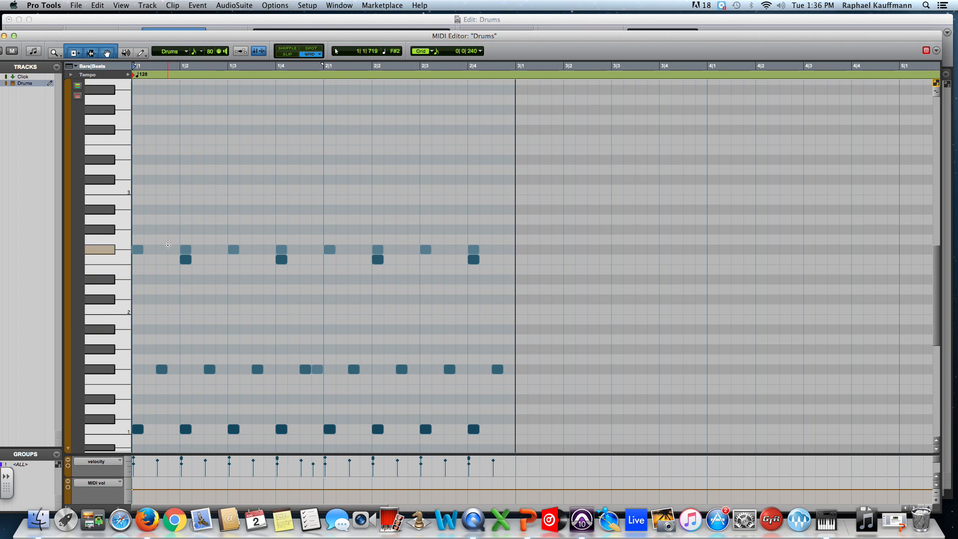
Audition the drum sounds on the piano keys from G#2 down through F#1.
click(100, 227)
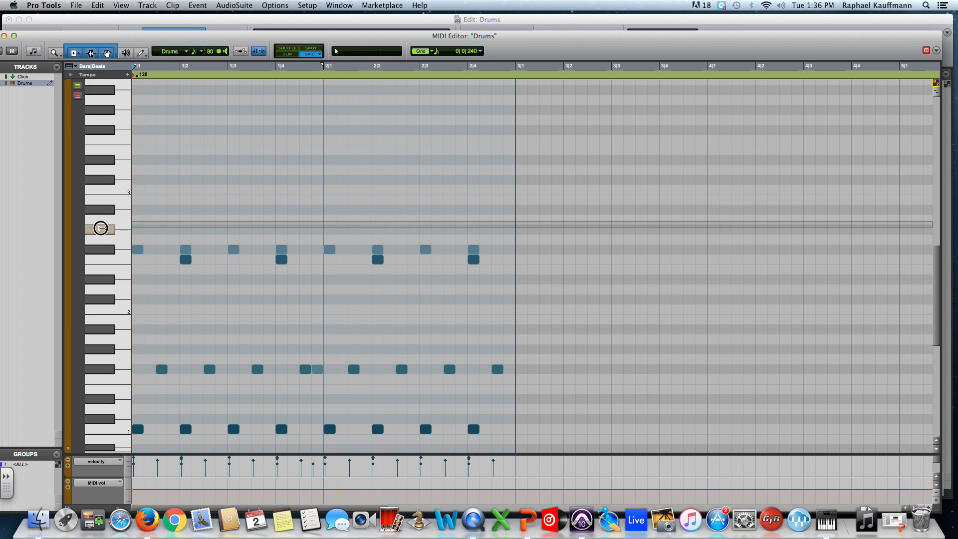
drag(105, 242, 117, 407)
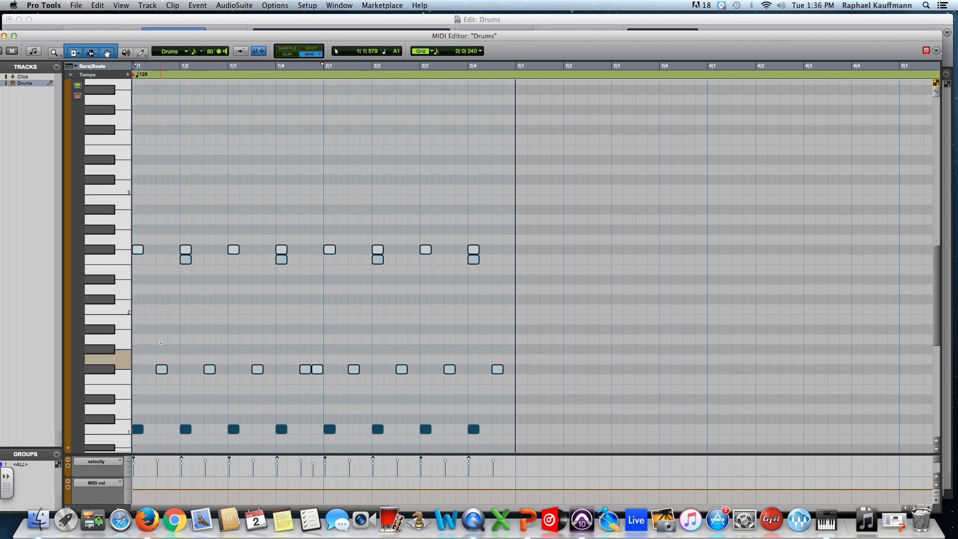
Close the MIDI Editor and play back the finished two-bar Drums clip in the Edit window.
click(14, 36)
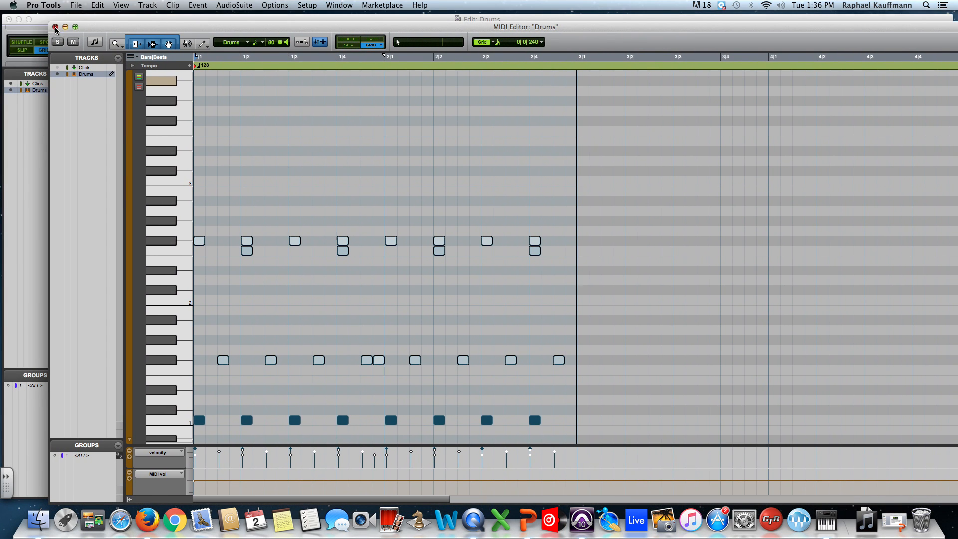
click(56, 28)
click(282, 219)
key(space)
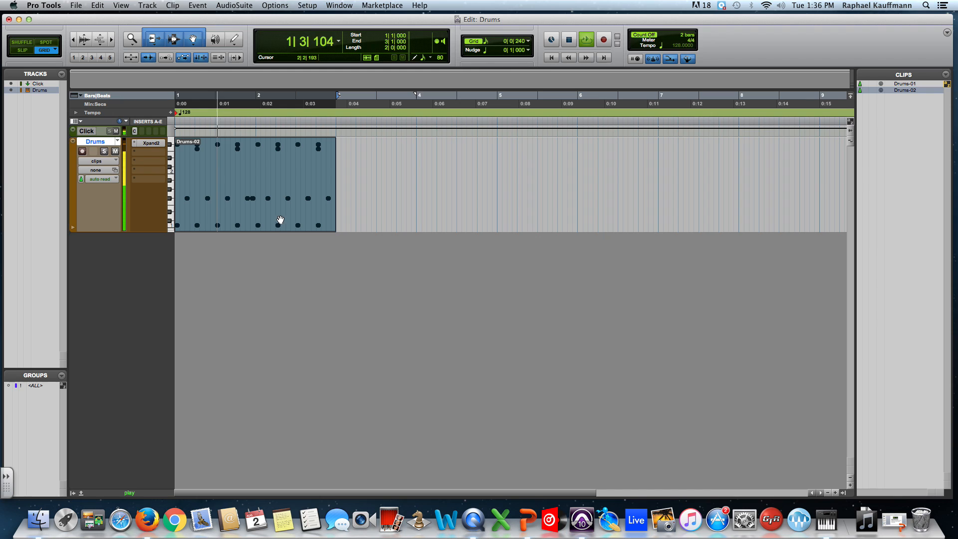
key(space)
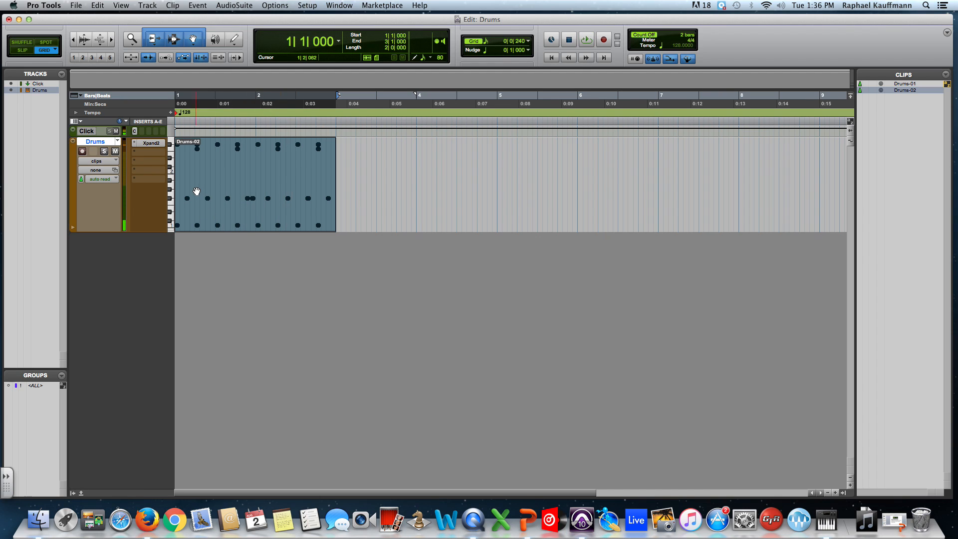
Remove the Xpand2 instrument from the Drums track's first insert and play the clip without it.
click(152, 144)
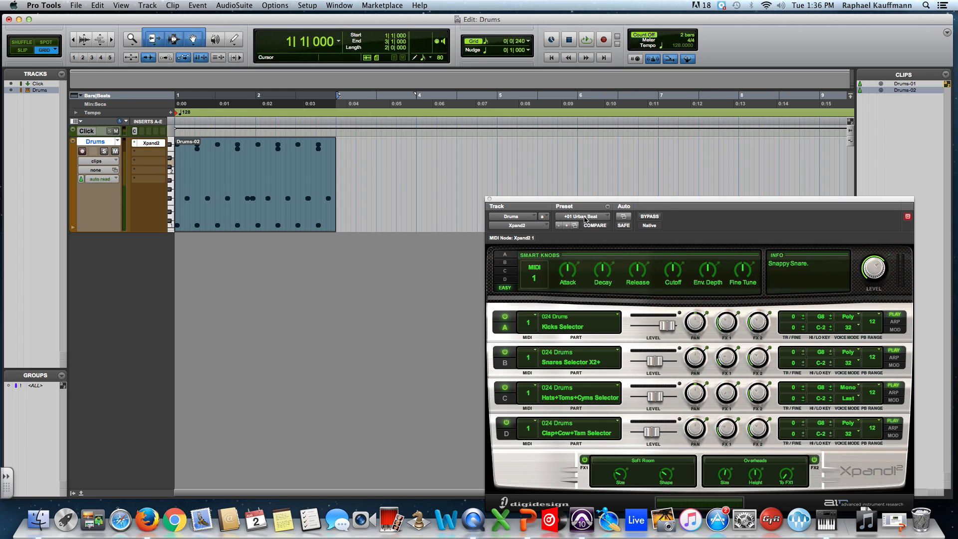
click(134, 146)
click(143, 135)
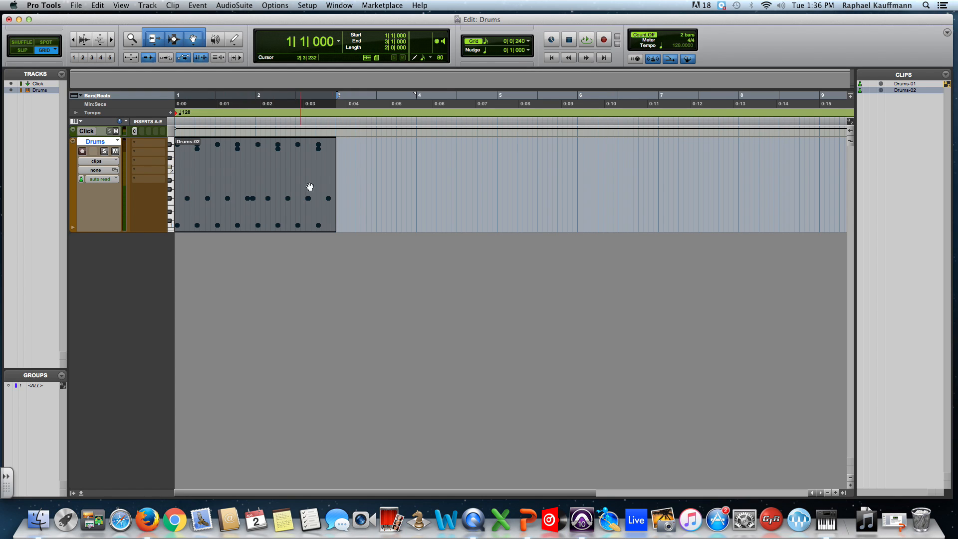
click(583, 43)
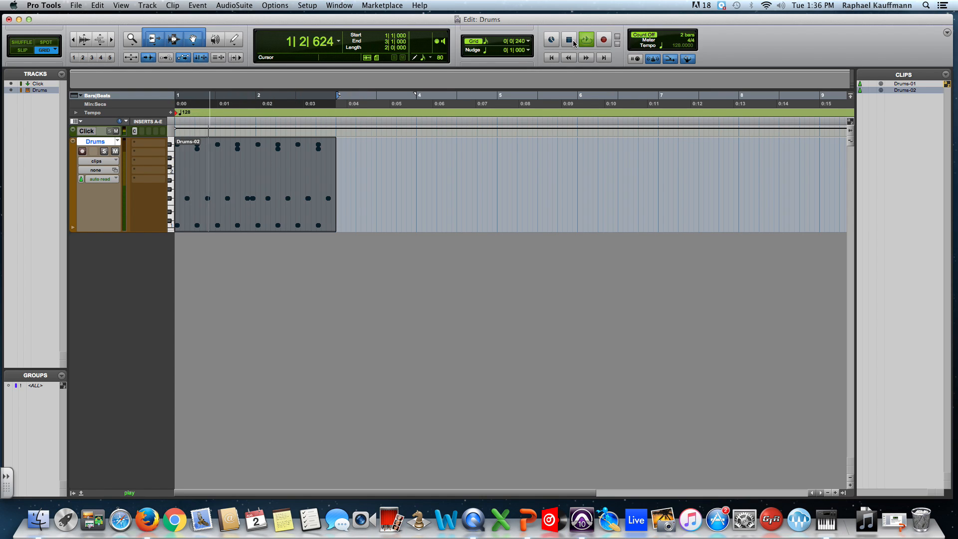
click(570, 41)
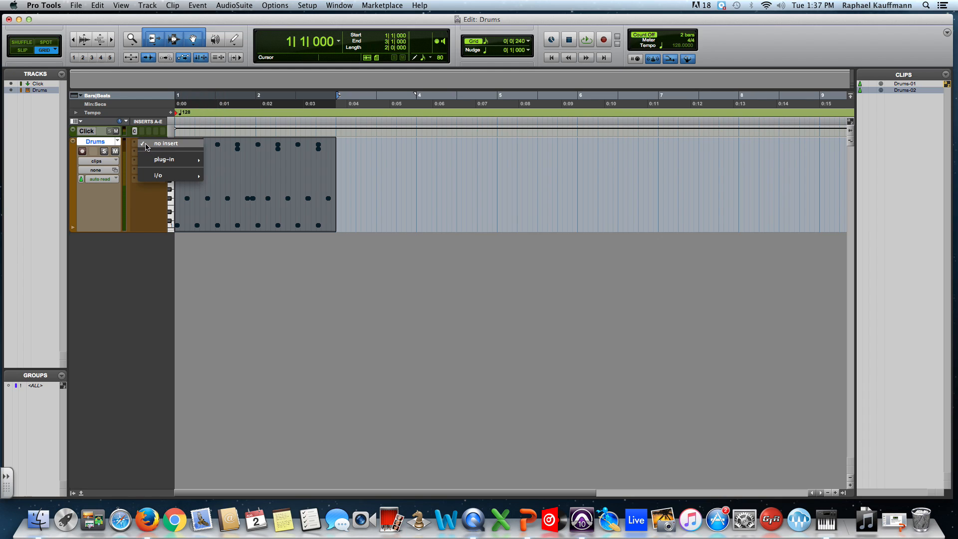
Insert the Xpand2 (mono) instrument on the Drums track's first insert.
mouse_move(175, 159)
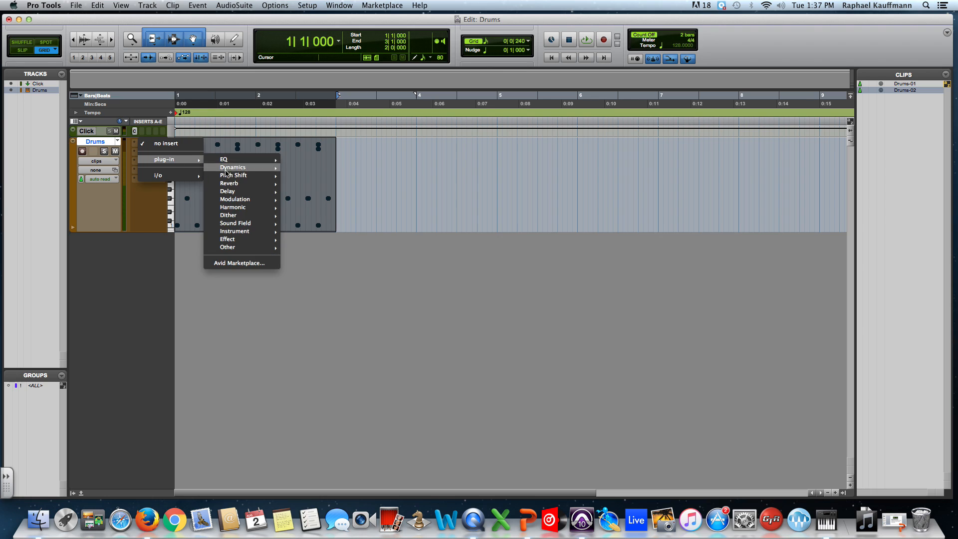
mouse_move(260, 233)
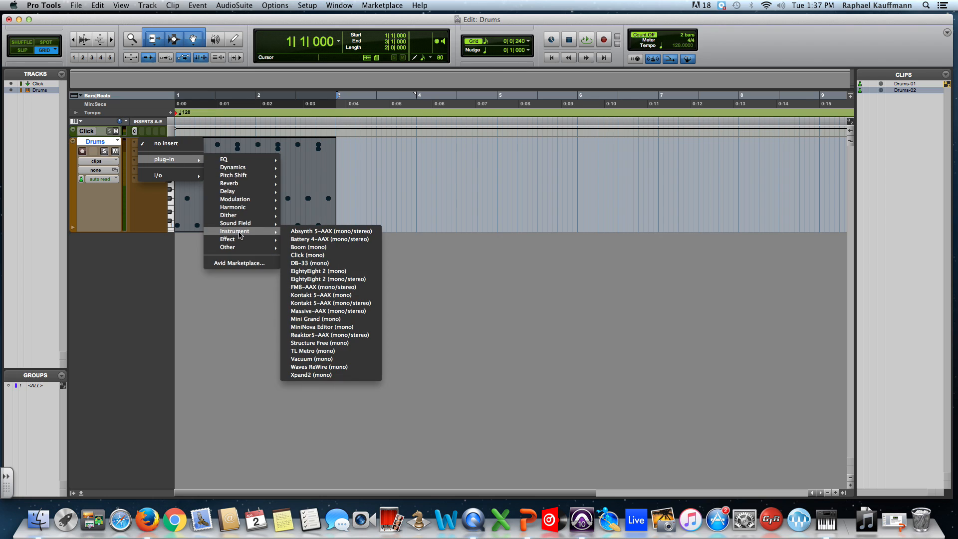
click(323, 375)
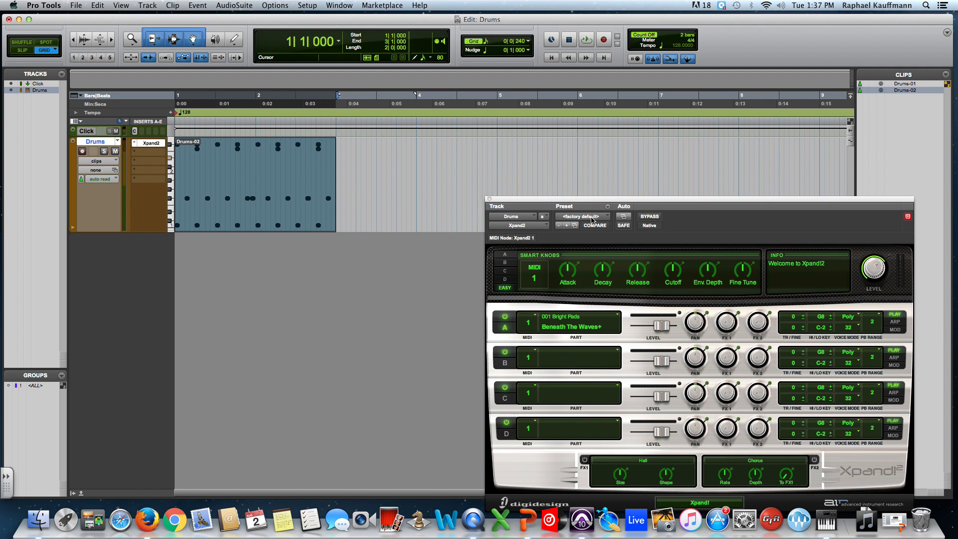
Open the Drums clip in the MIDI Editor, audition the C1 key and play the pattern with Xpand2's factory default sound.
double_click(276, 230)
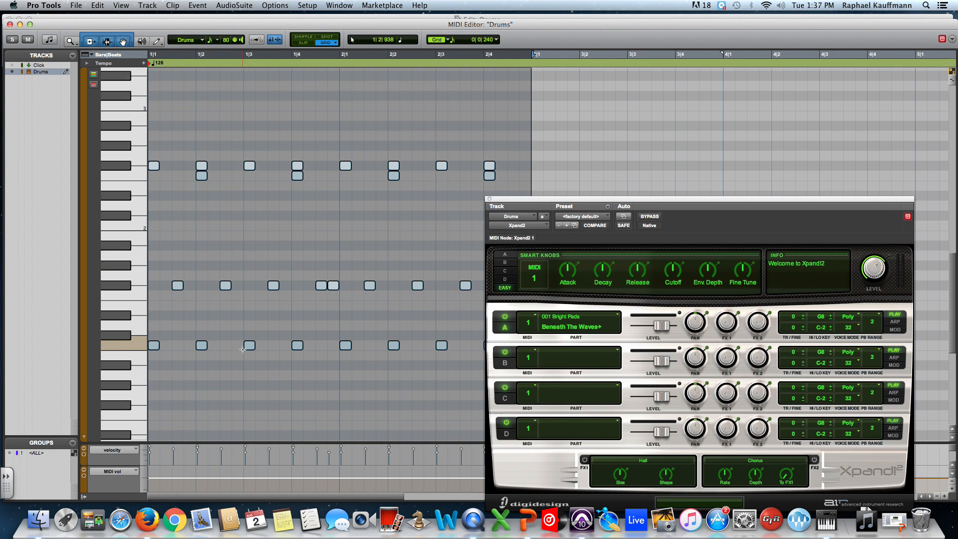
click(134, 347)
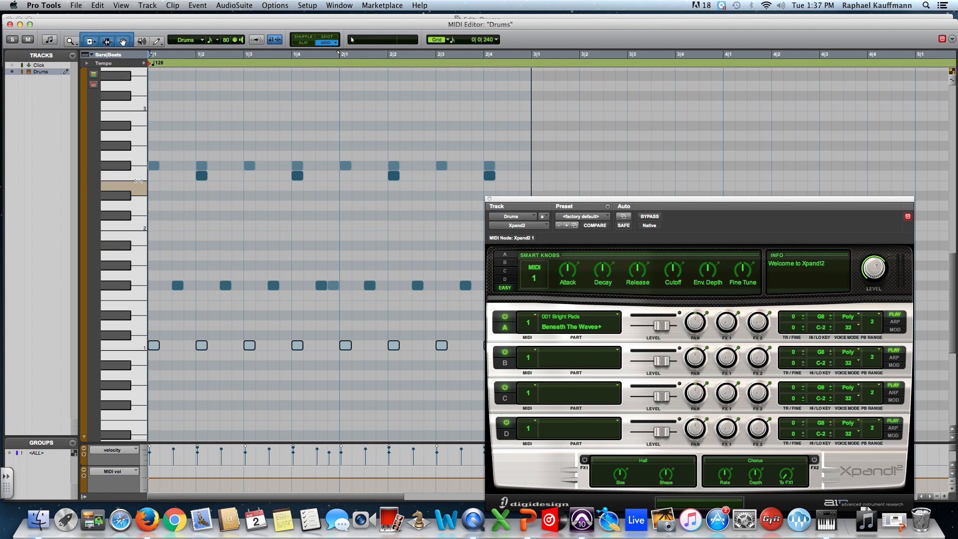
click(224, 414)
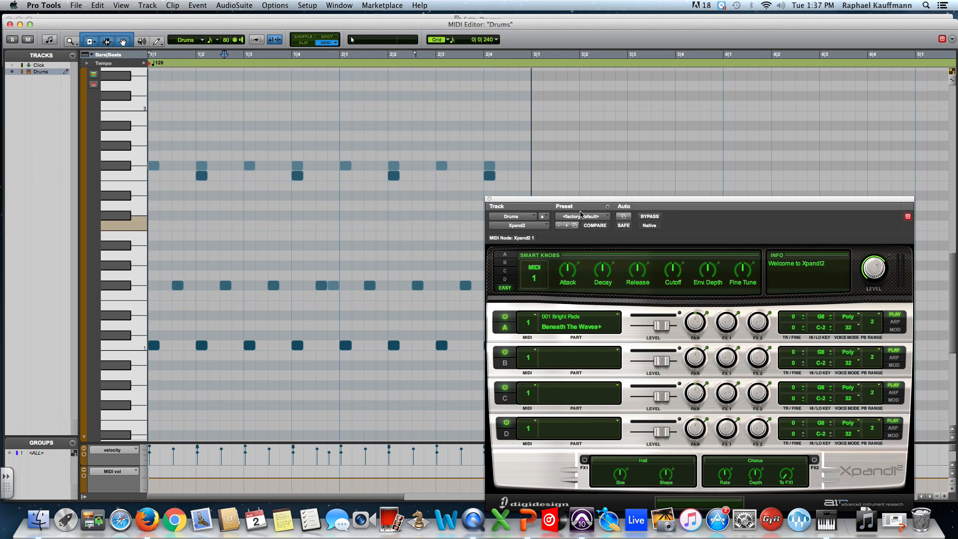
key(space)
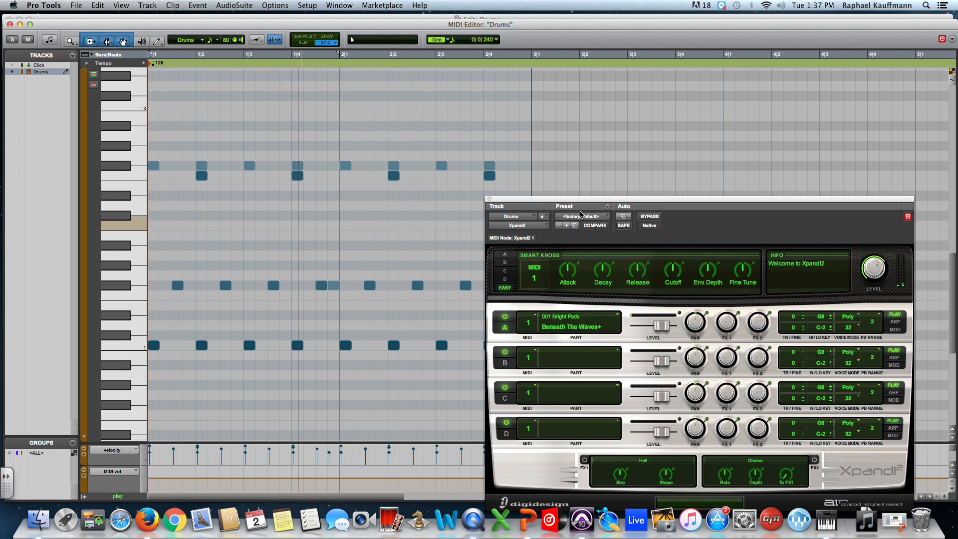
key(space)
Load the +17 Ukelele preset from 21 Guitars in Xpand2 and play the pattern with it.
click(605, 206)
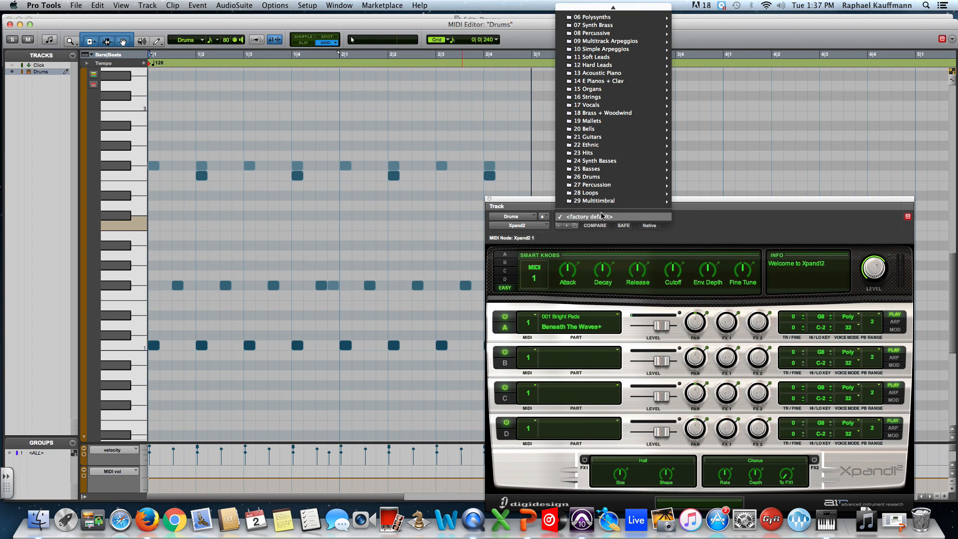
mouse_move(597, 141)
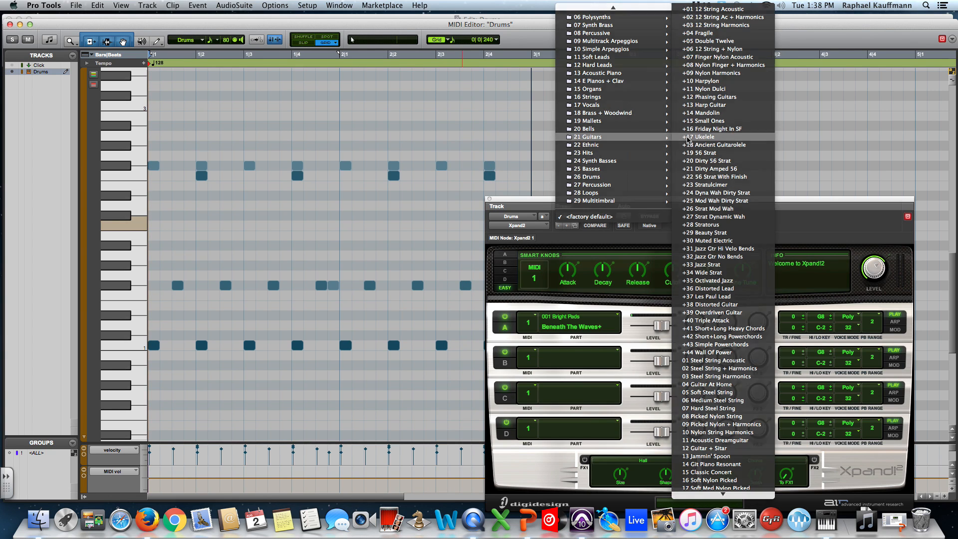
click(687, 137)
key(space)
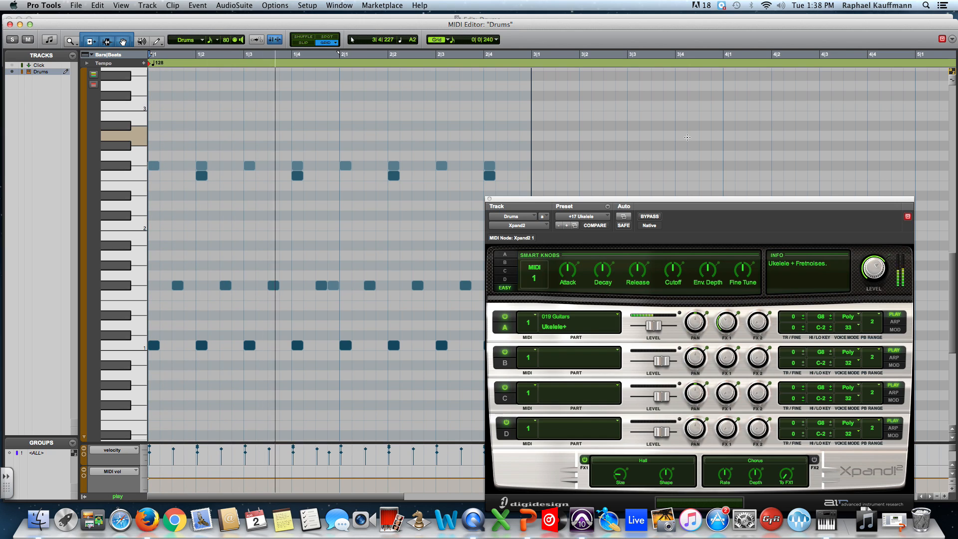
key(space)
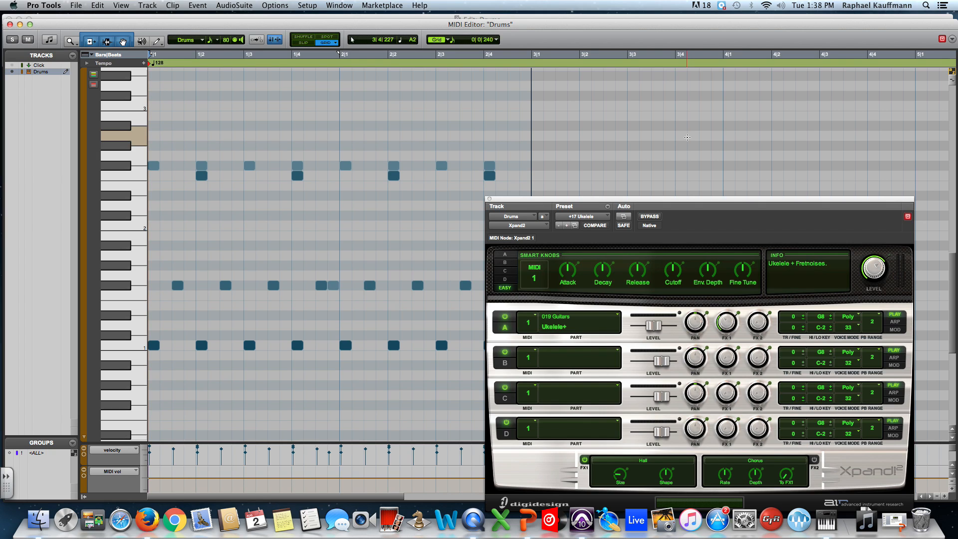
key(space)
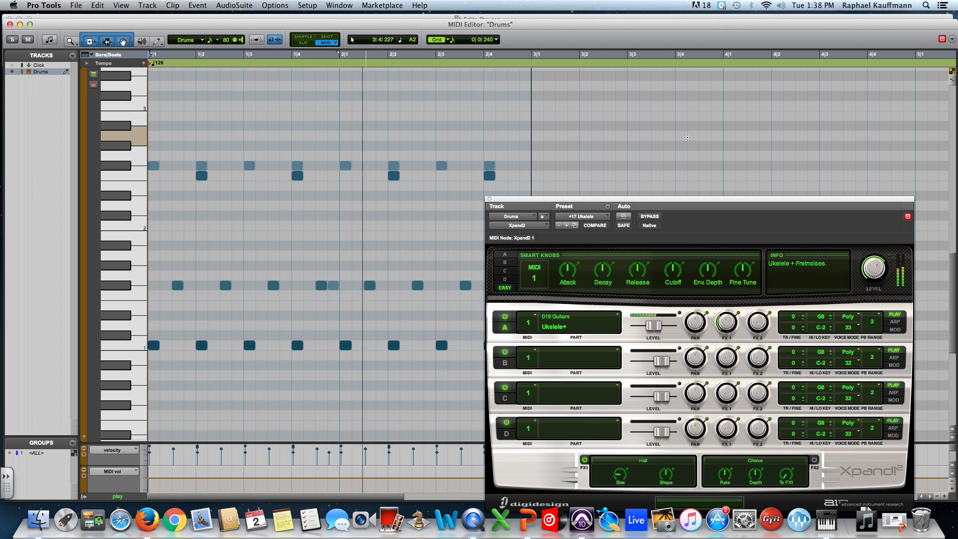
key(space)
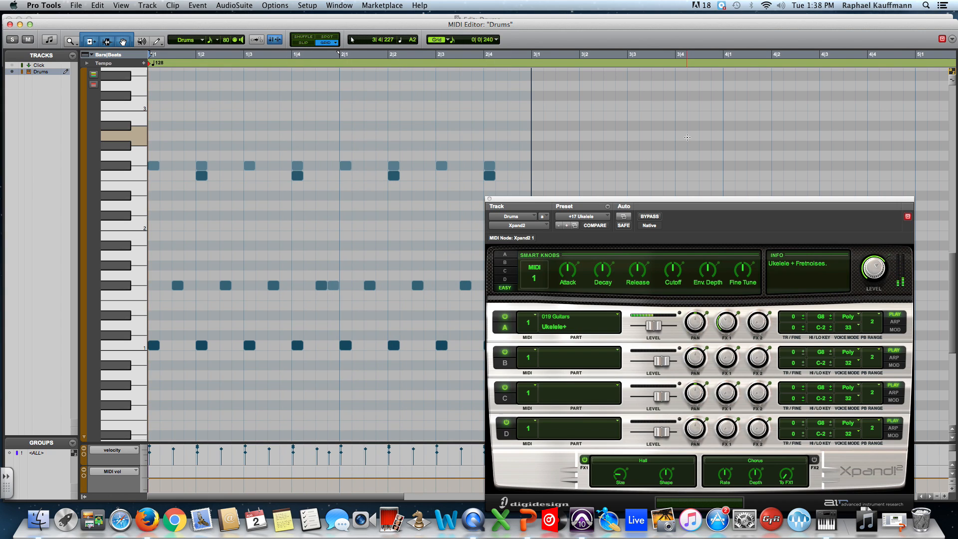
Return to the Edit window, load the +01 Urban Beat preset from 26 Drums in Xpand2 and play the clip.
click(489, 198)
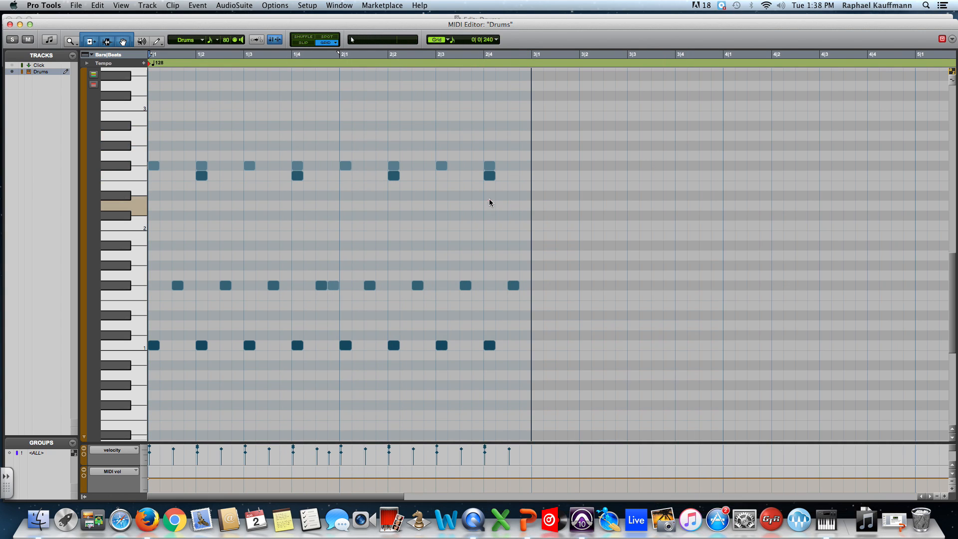
click(10, 25)
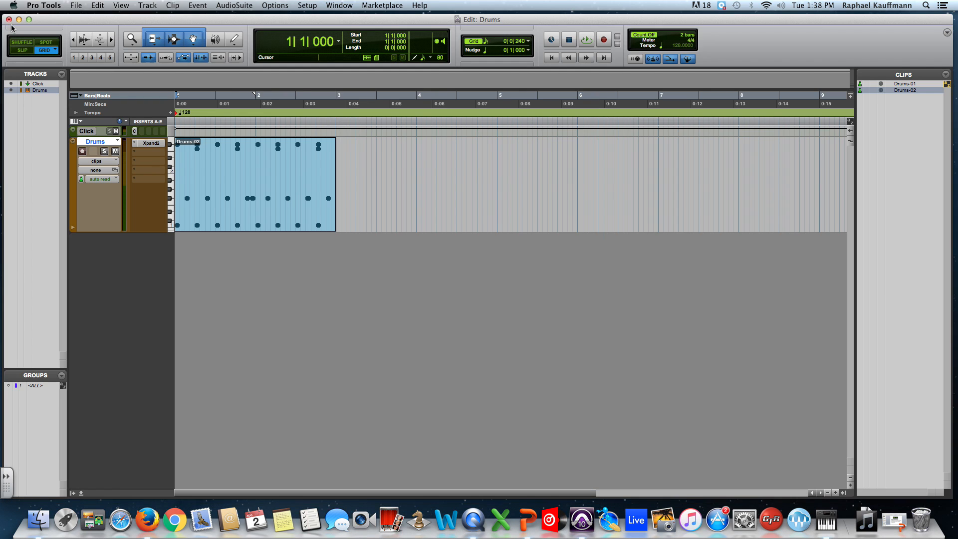
click(149, 143)
click(589, 218)
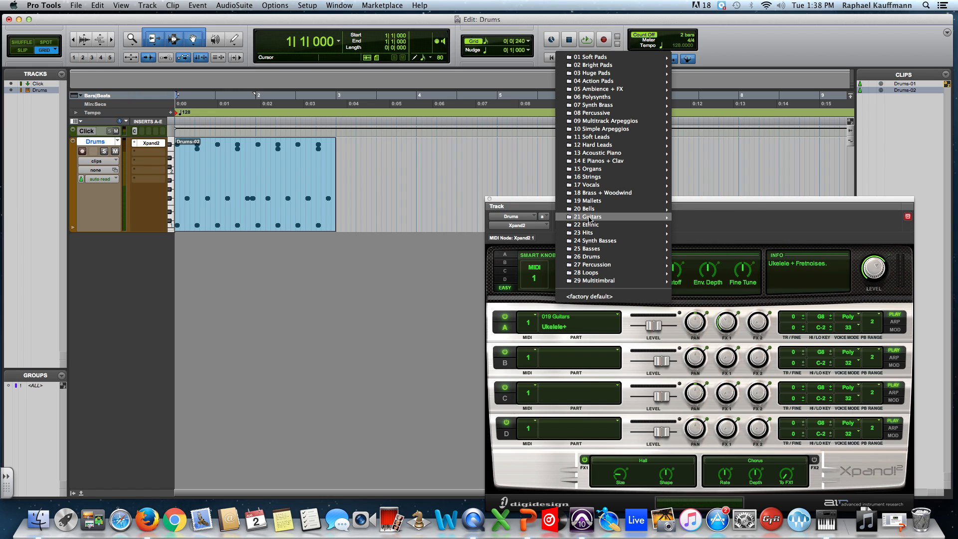
mouse_move(589, 256)
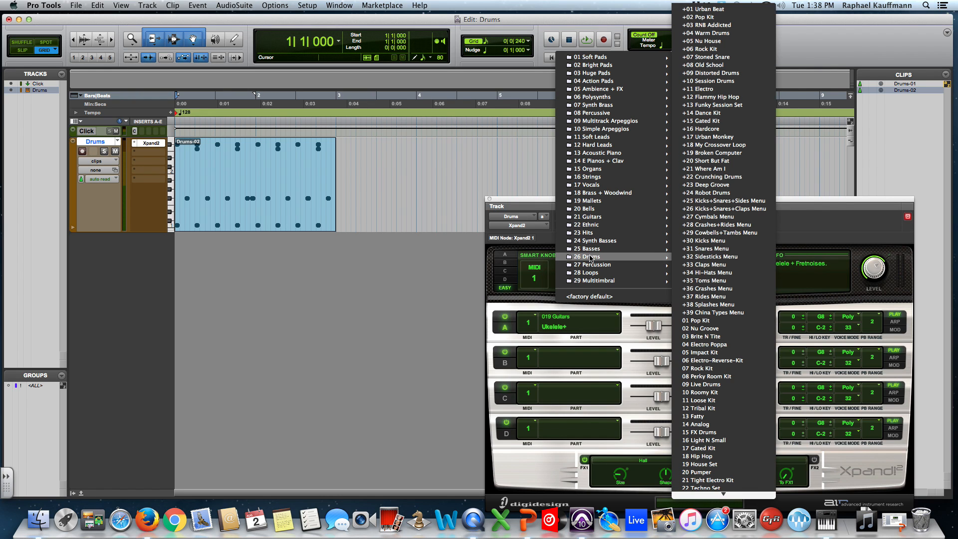
click(710, 9)
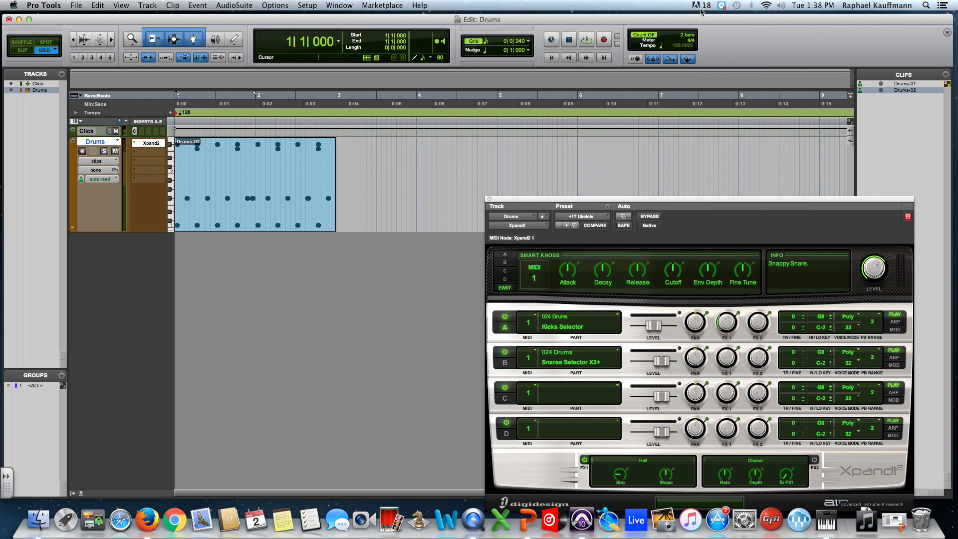
click(235, 229)
key(space)
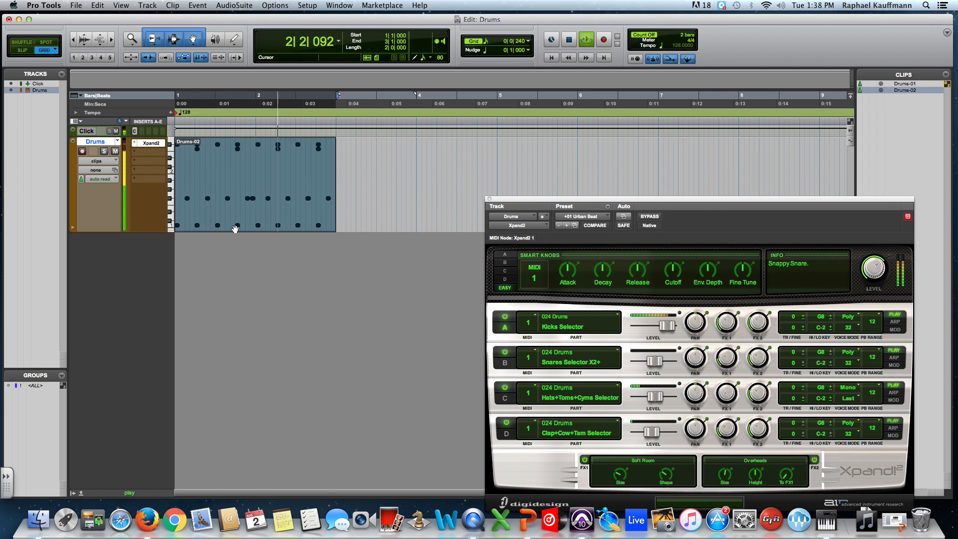
key(space)
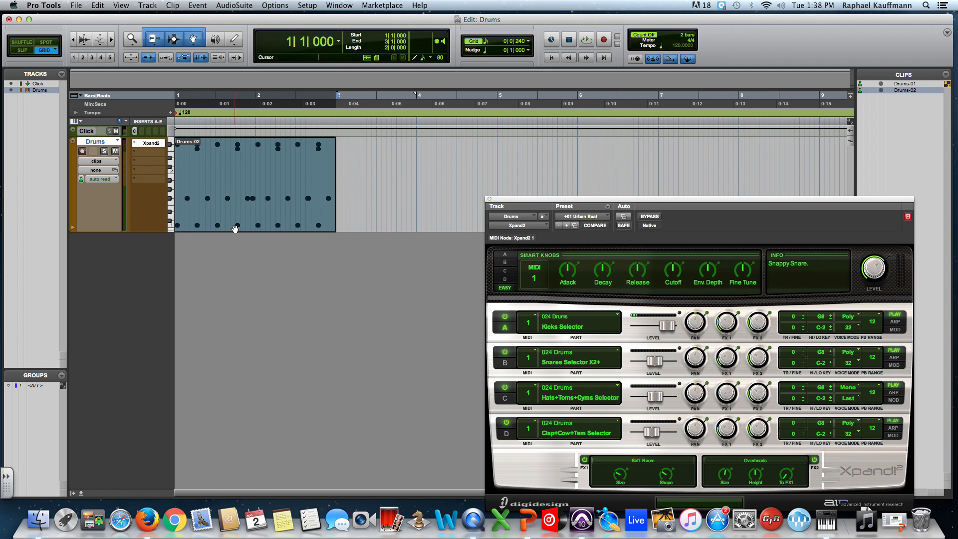
Reopen the Drums clip in the MIDI Editor and audition the piano keys C1, F#1 and those around F#2 and G2.
double_click(234, 229)
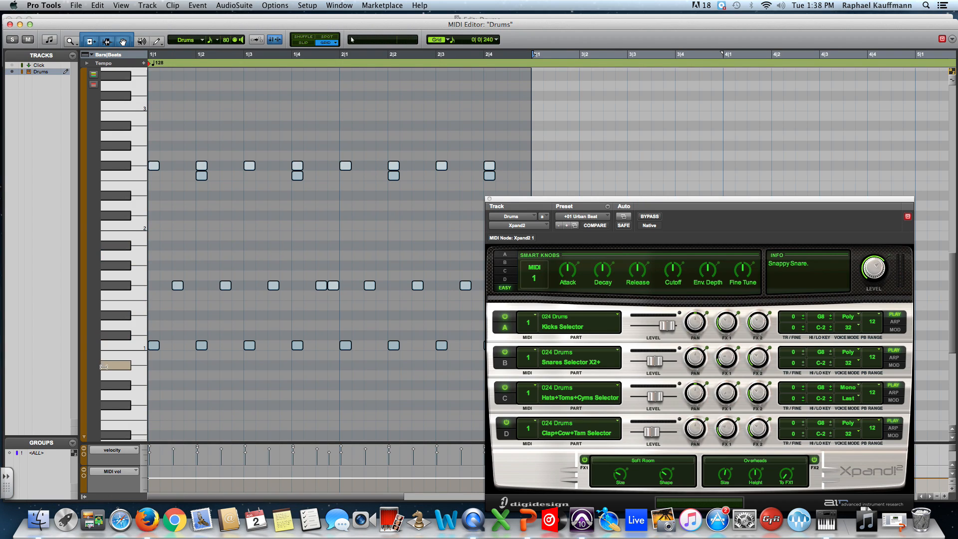
click(128, 348)
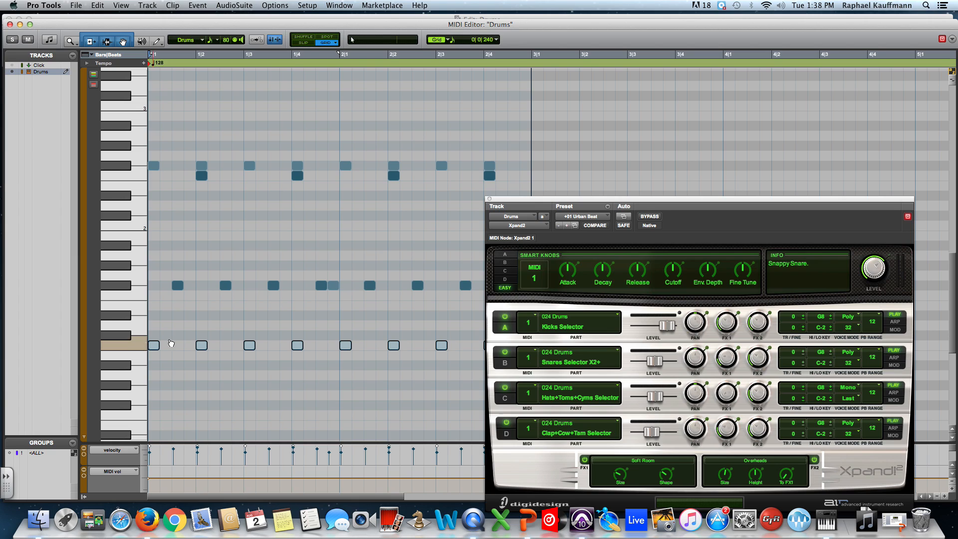
click(111, 288)
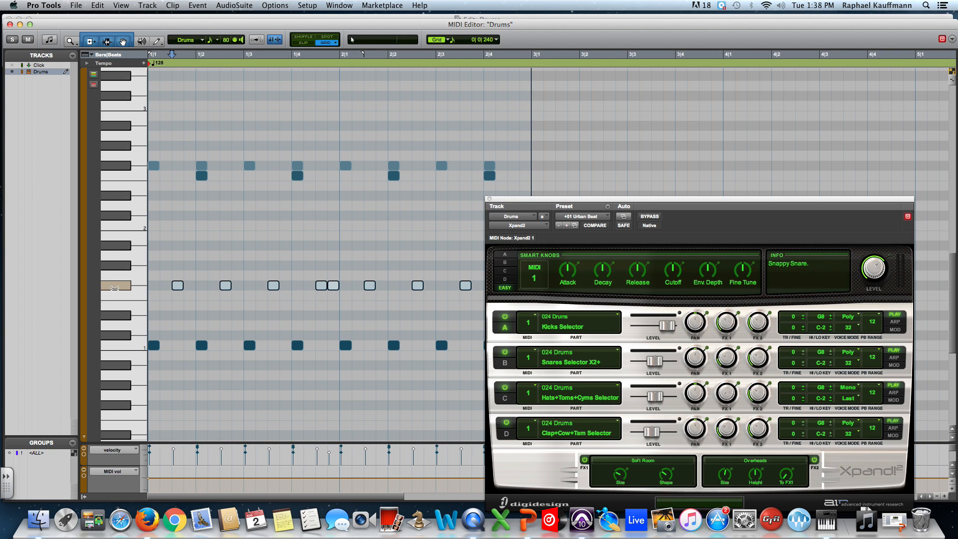
click(123, 164)
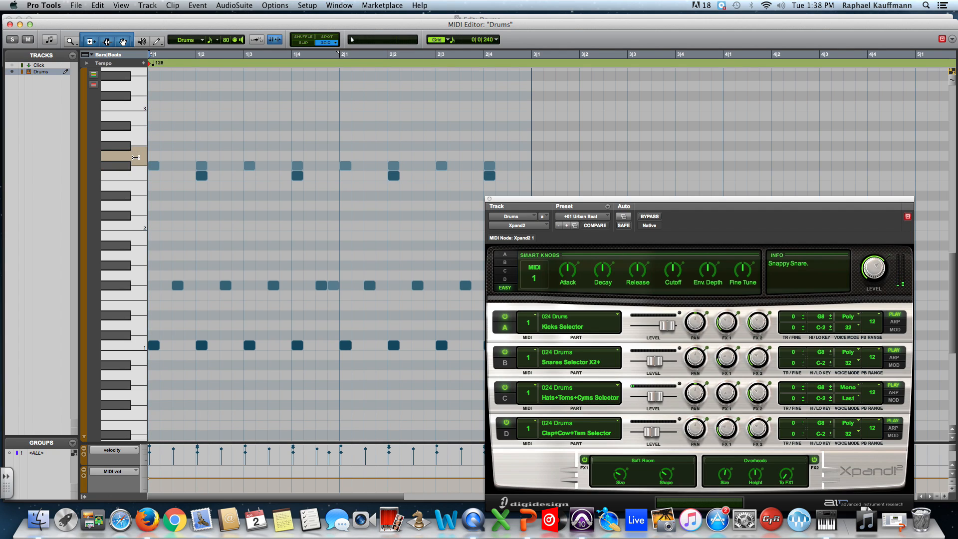
Add G2 notes on beat 4 of bar 1 and beat 4 of bar 2, playing back the pattern to check the sound.
double_click(347, 155)
key(space)
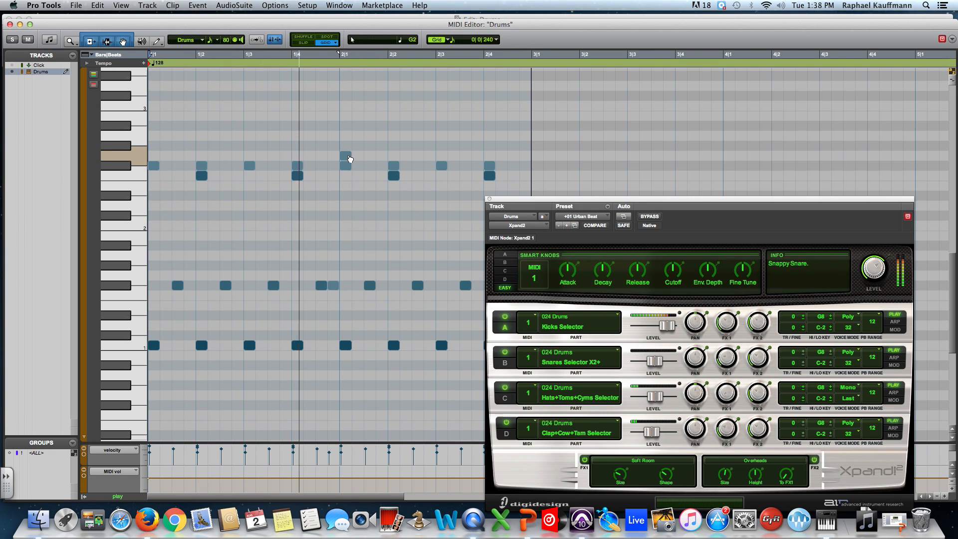
drag(349, 157, 305, 153)
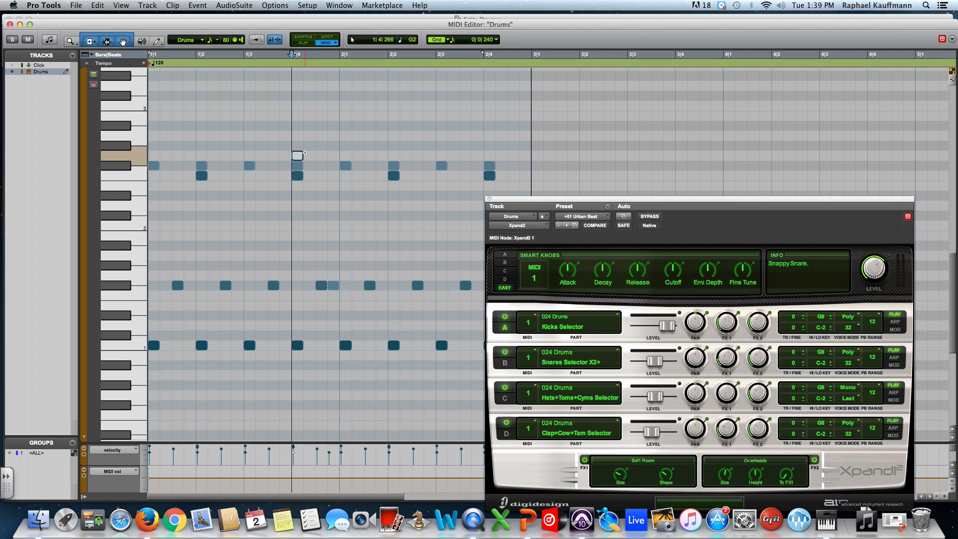
key(space)
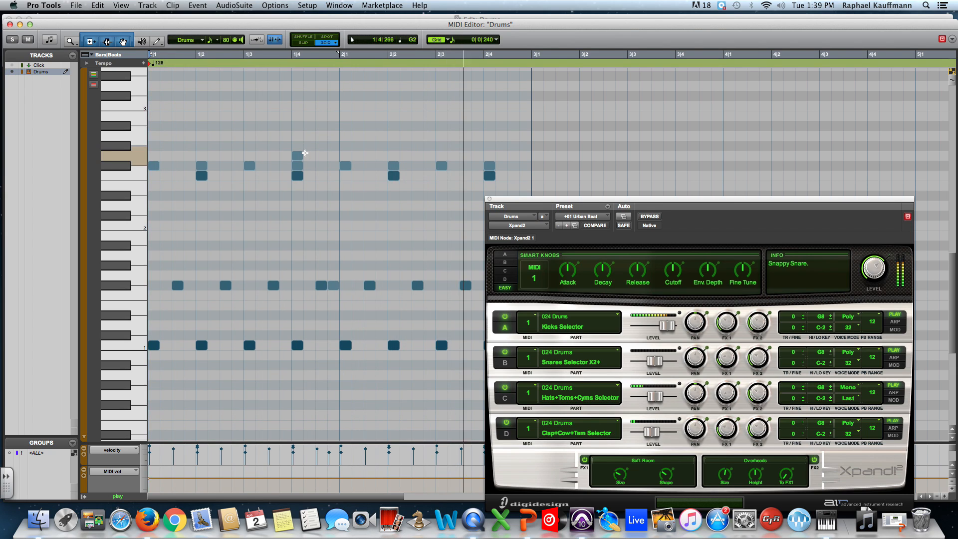
key(space)
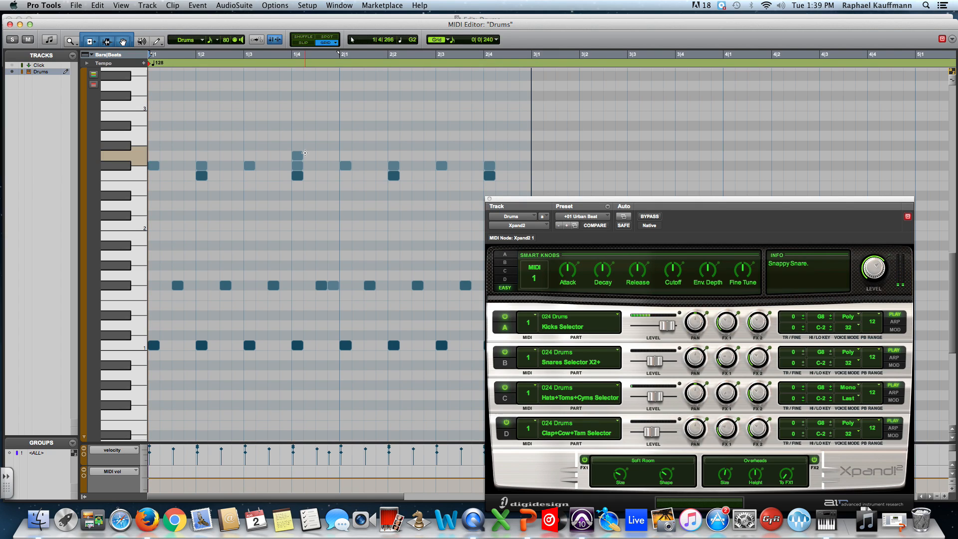
click(491, 159)
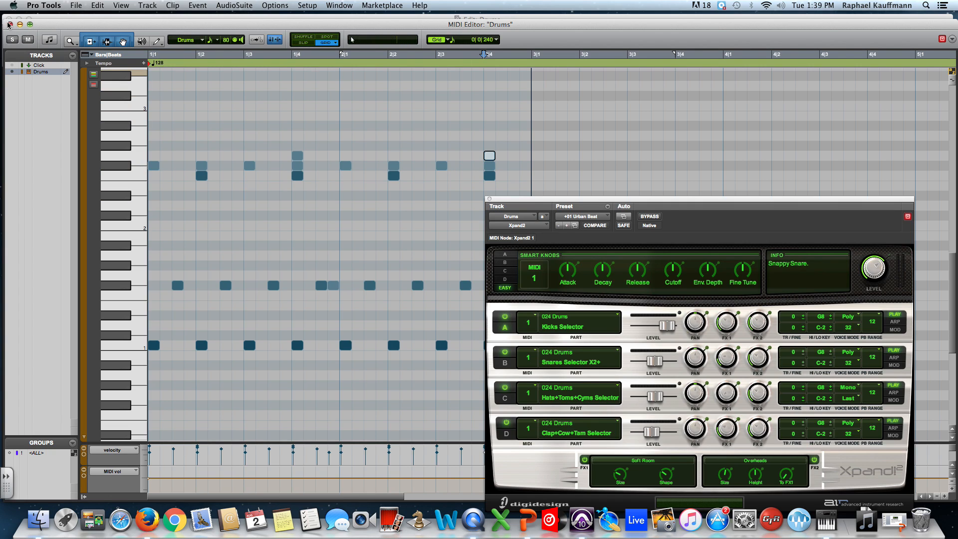
Switch Xpand2 to the +02 Pop Kit preset from 26 Drums and play the pattern.
click(579, 216)
mouse_move(578, 218)
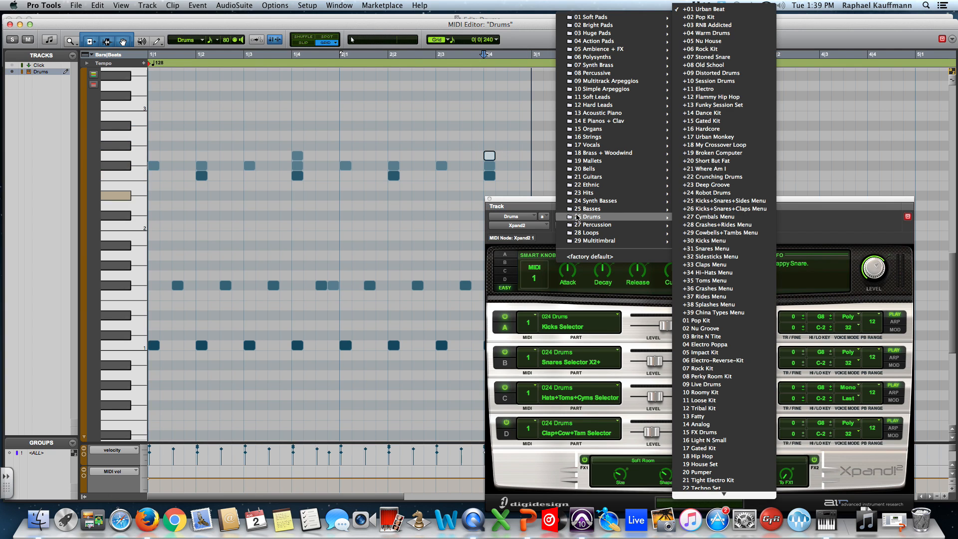
mouse_move(644, 226)
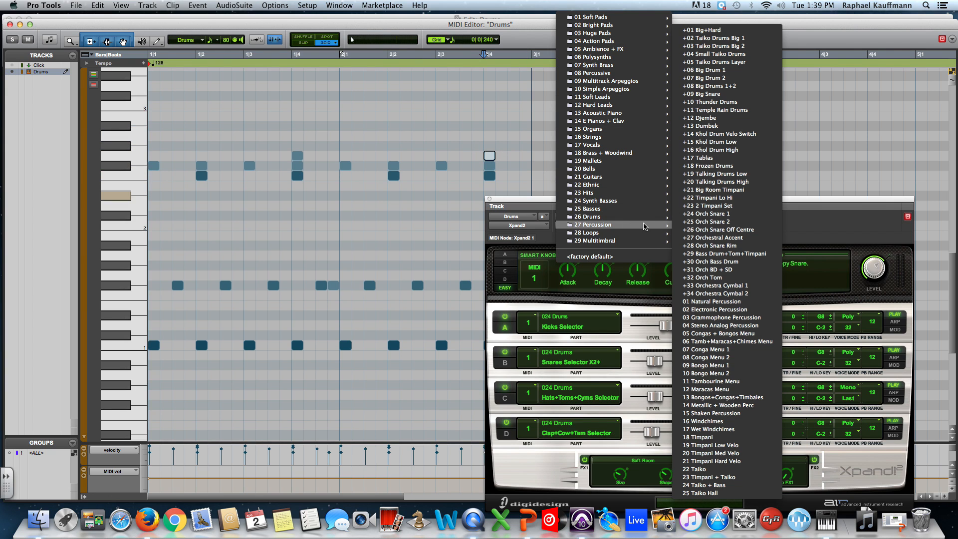
click(724, 20)
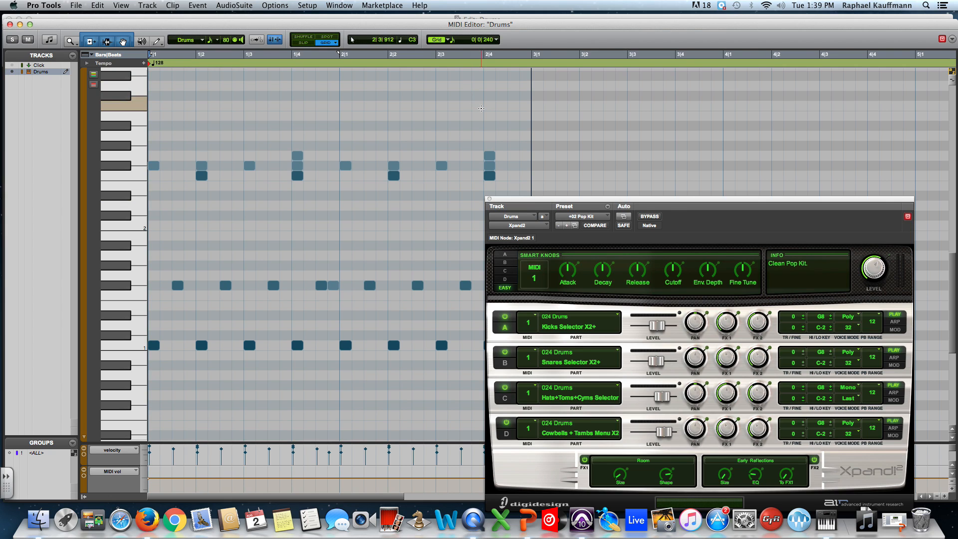
key(space)
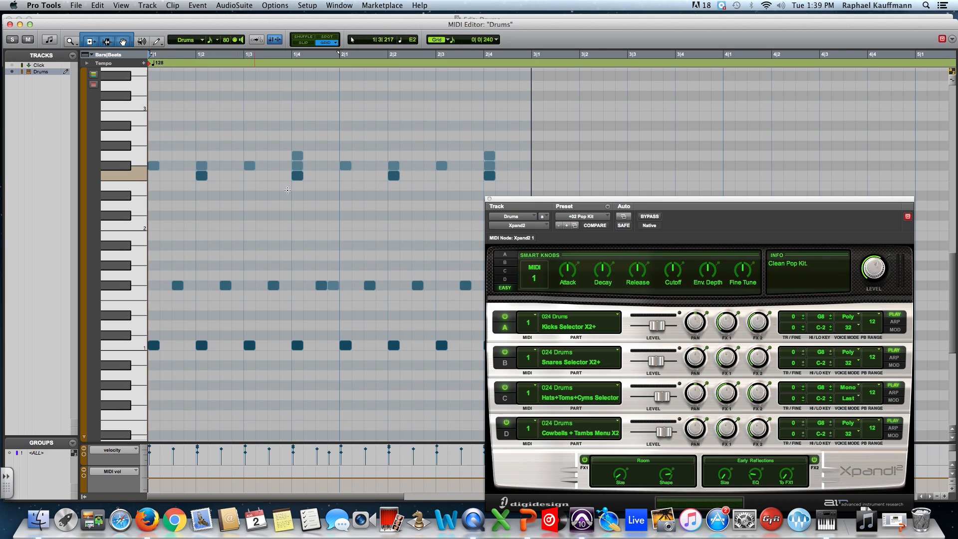
Load the +08 Old School preset from 26 Drums in Xpand2.
click(596, 217)
mouse_move(598, 216)
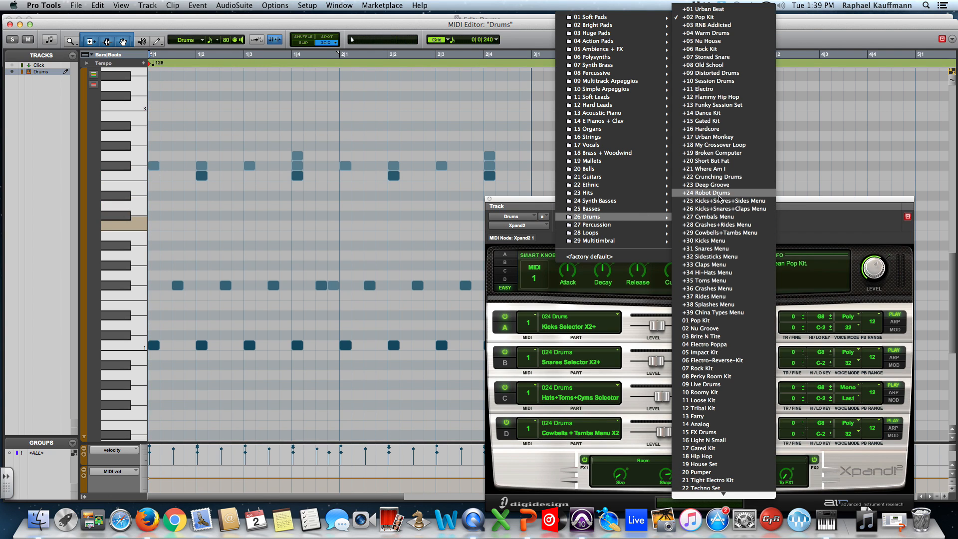
click(721, 68)
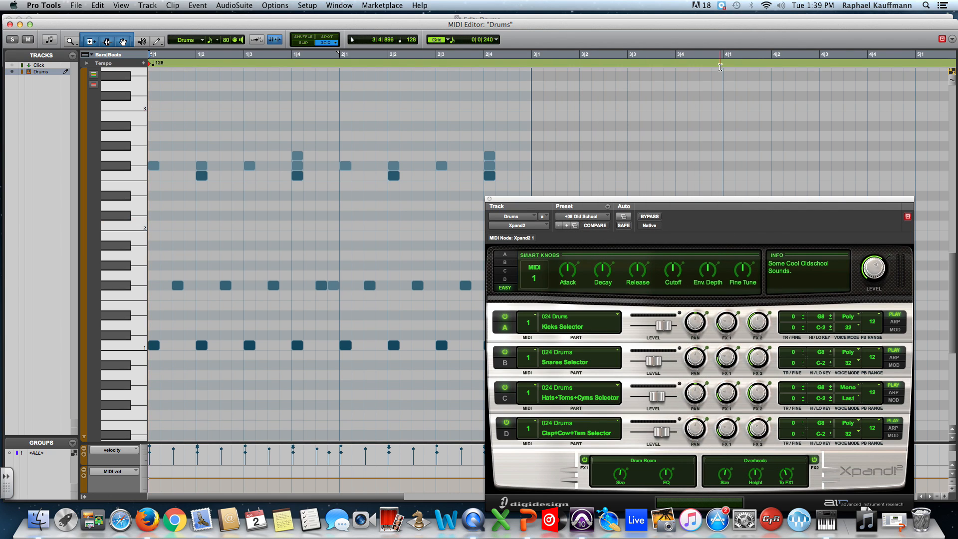
Play the pattern, switch Xpand2 to the +11 Electro preset from 26 Drums, and play it again.
key(space)
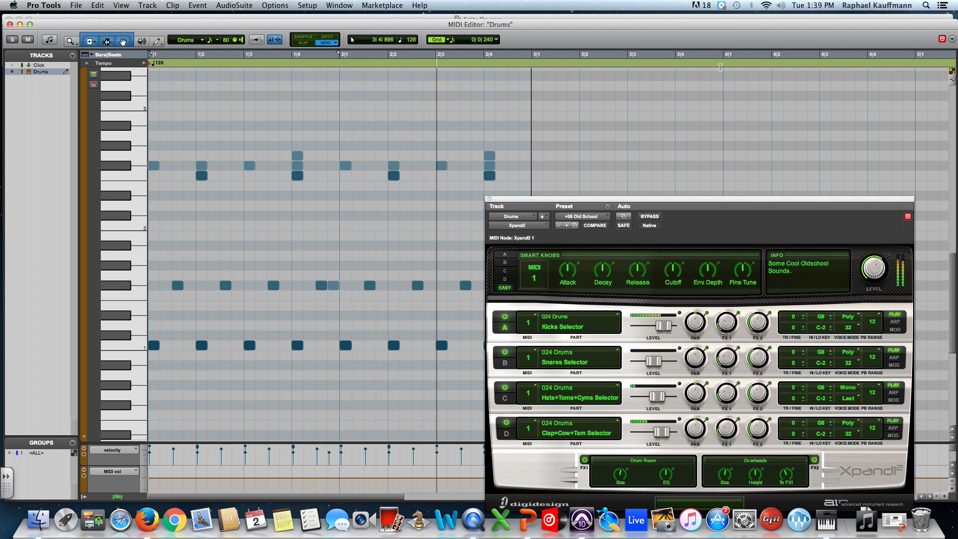
key(space)
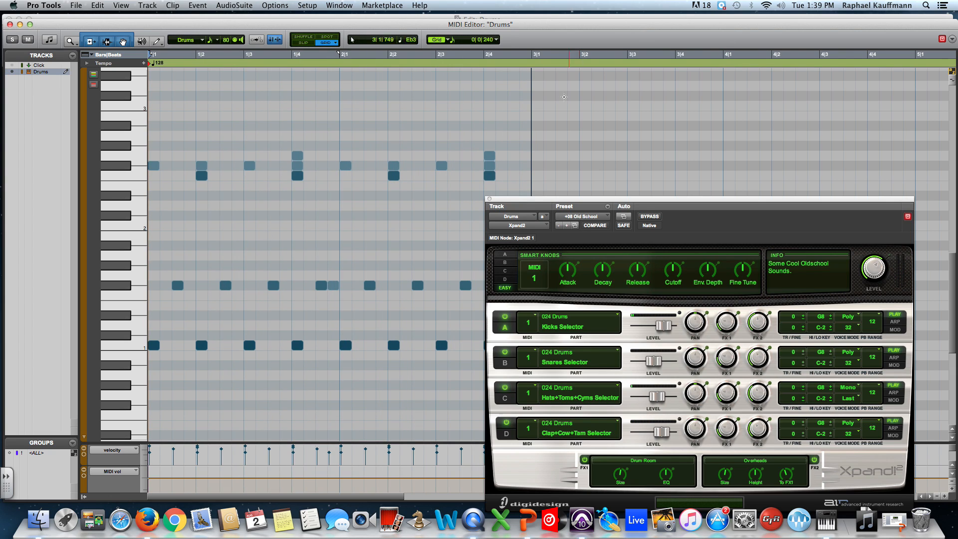
click(604, 216)
mouse_move(604, 216)
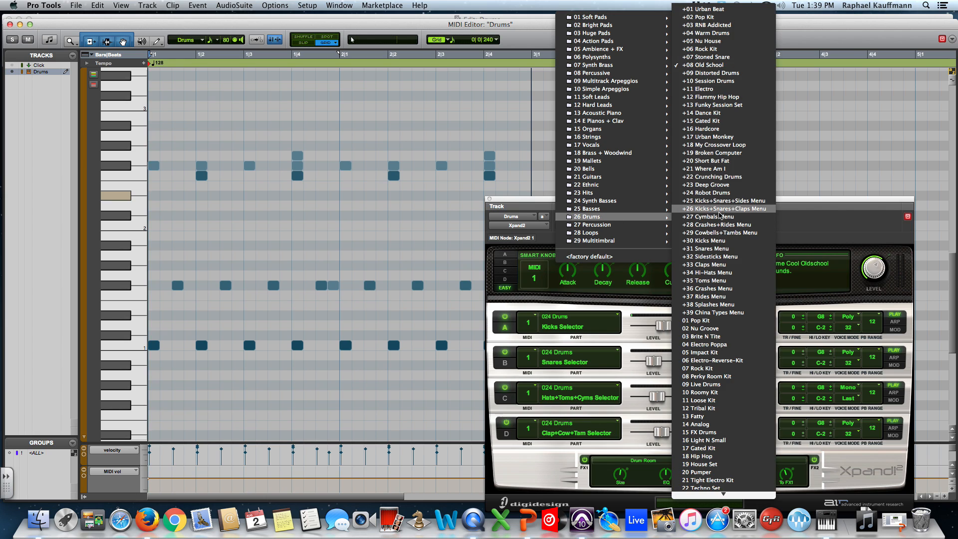
click(708, 89)
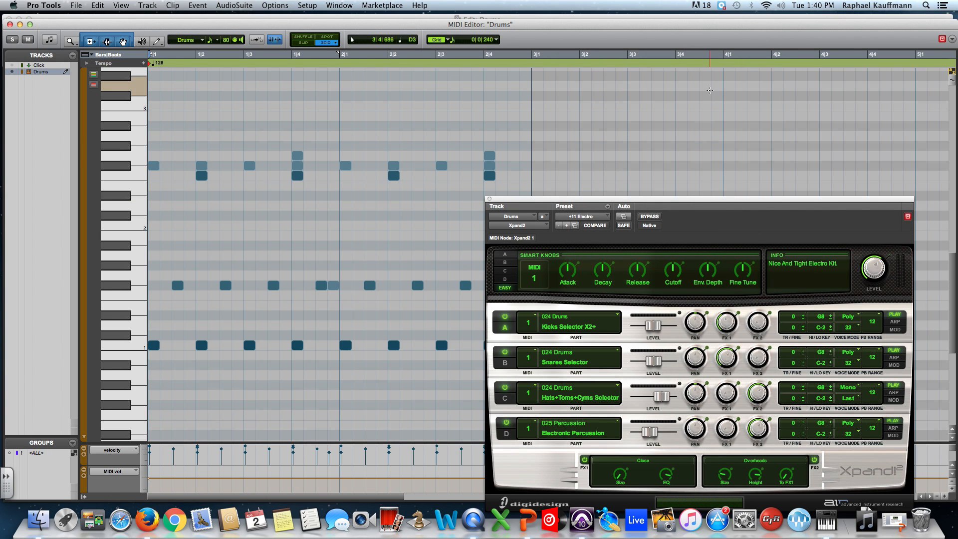
key(space)
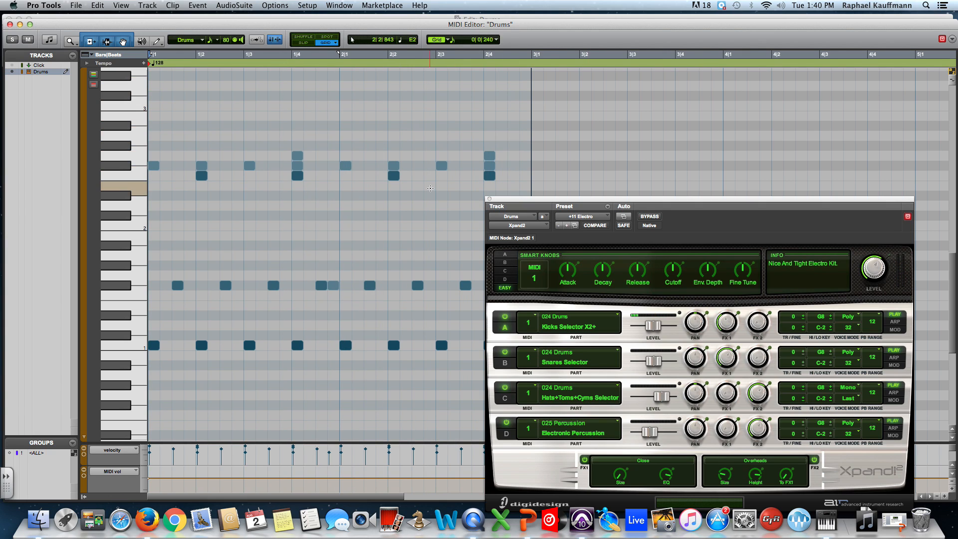
Copy the G2 notes on beat 4 of bars 1 and 2 down to D1 and play back the pattern.
click(121, 176)
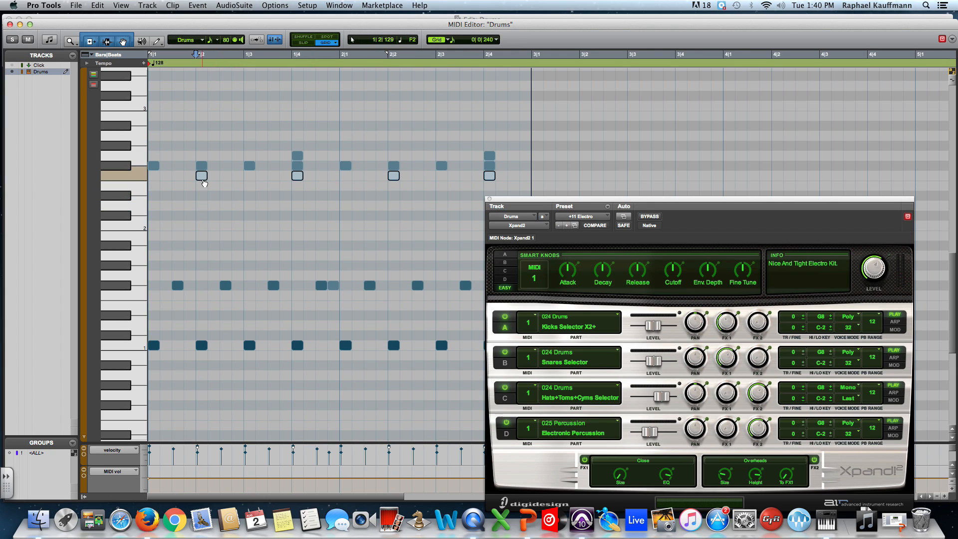
drag(270, 143, 526, 159)
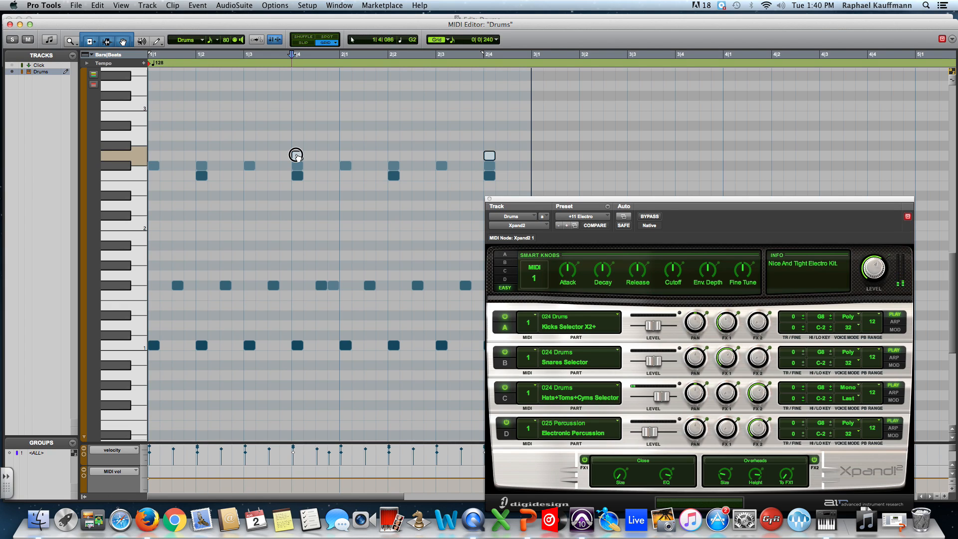
key(space)
key(space)
click(296, 155)
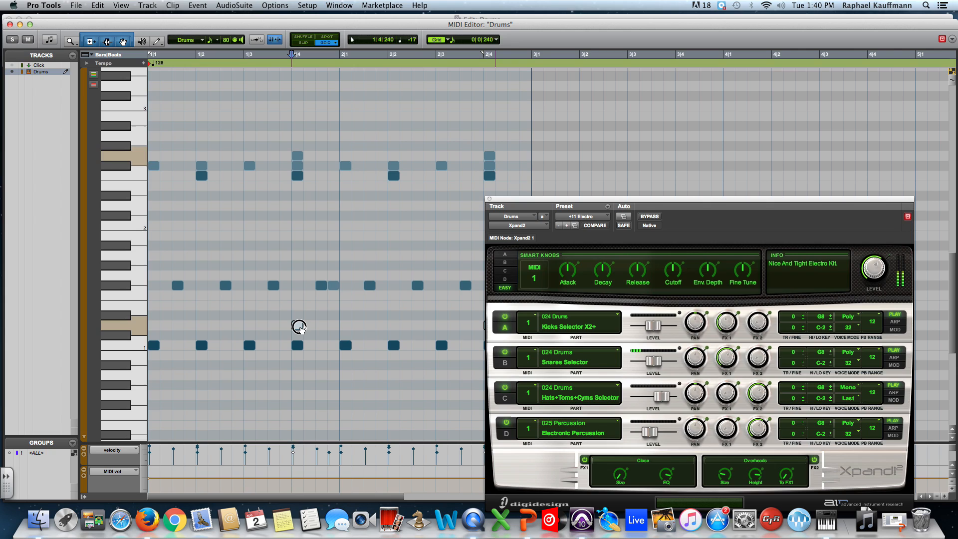
click(298, 327)
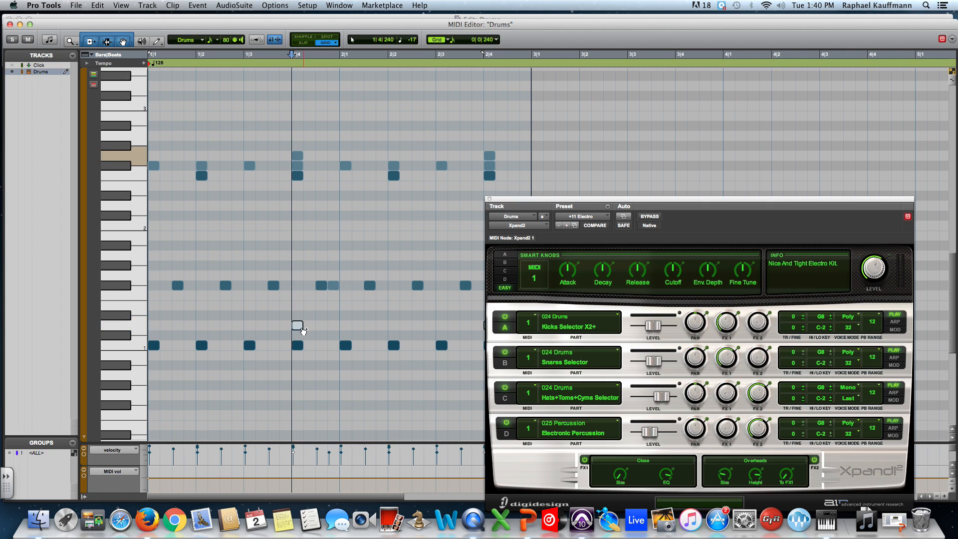
click(364, 247)
key(space)
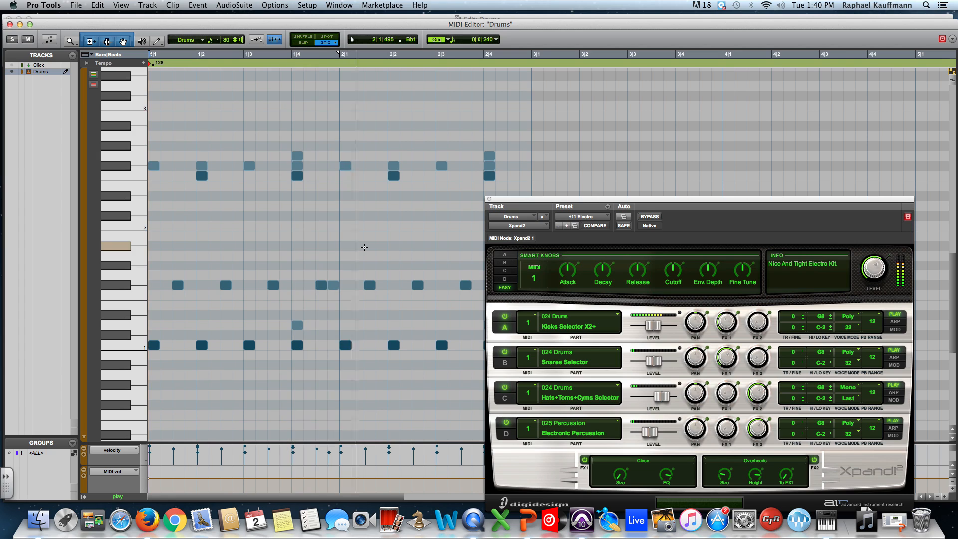
key(space)
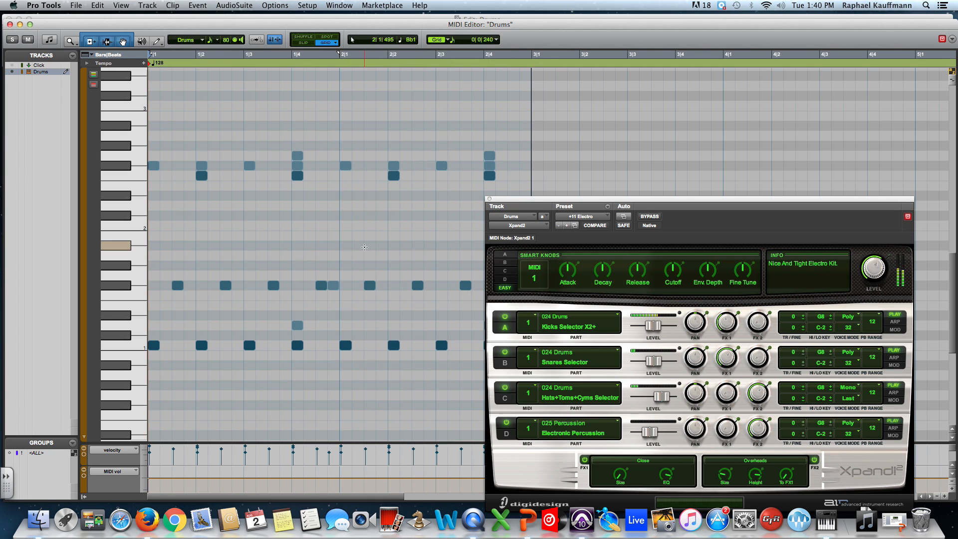
Close the Xpand2 window, raise the velocity of both D1 notes on beat 4 to 127, and play the pattern.
click(489, 198)
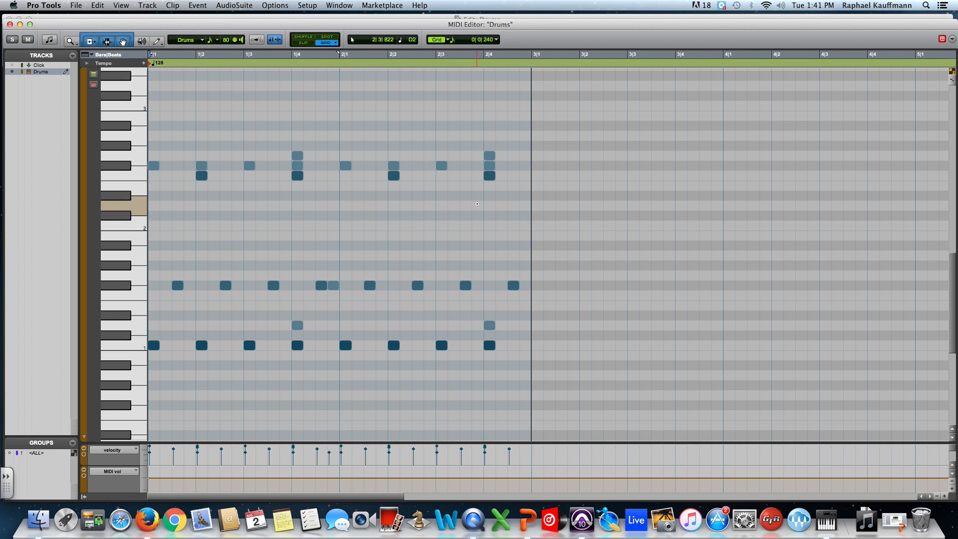
drag(275, 332, 501, 317)
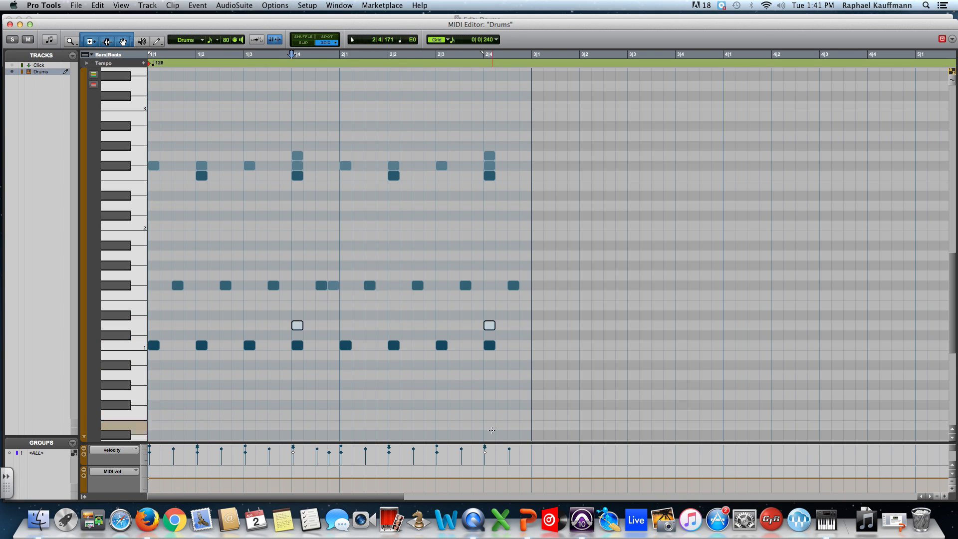
drag(487, 456, 487, 441)
key(space)
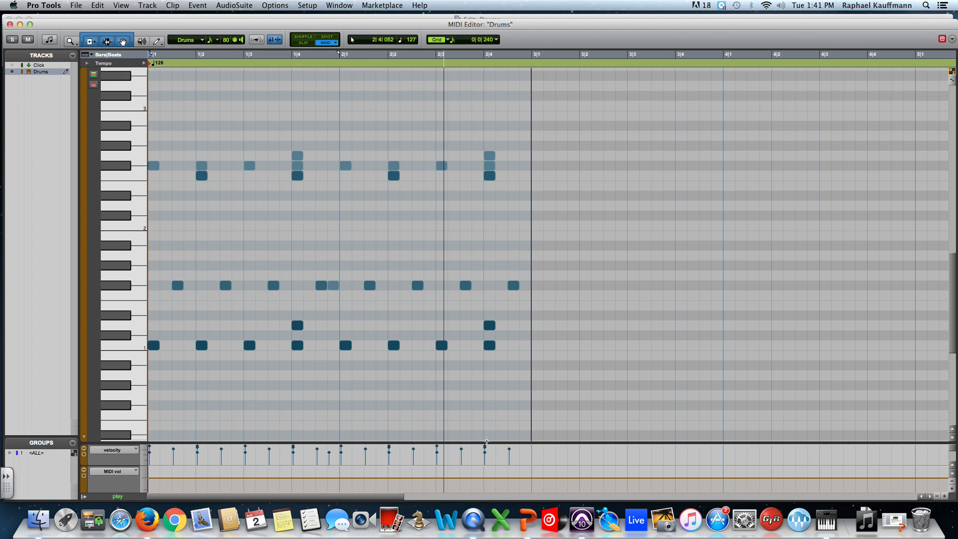
key(space)
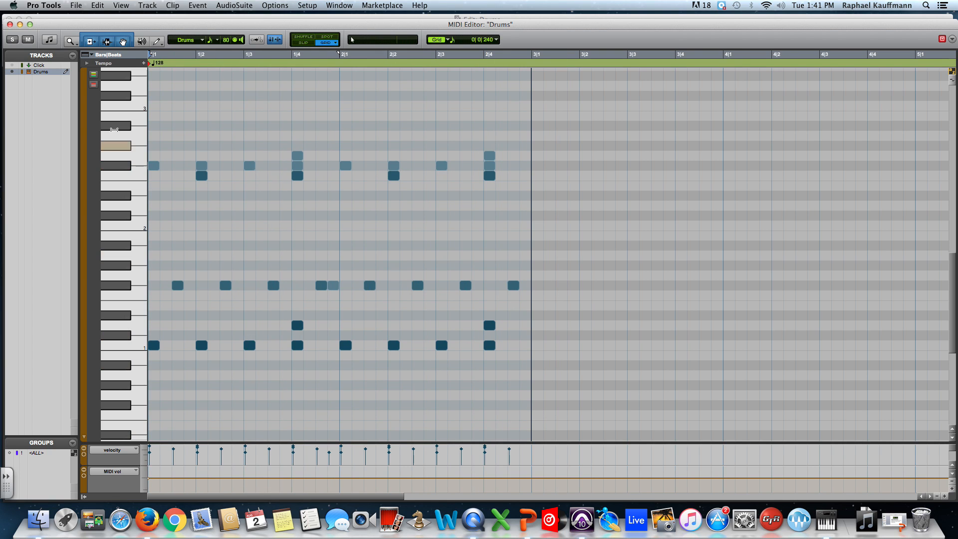
Close the MIDI Editor, select the whole Drums clip in the Edit window and play it back.
click(10, 25)
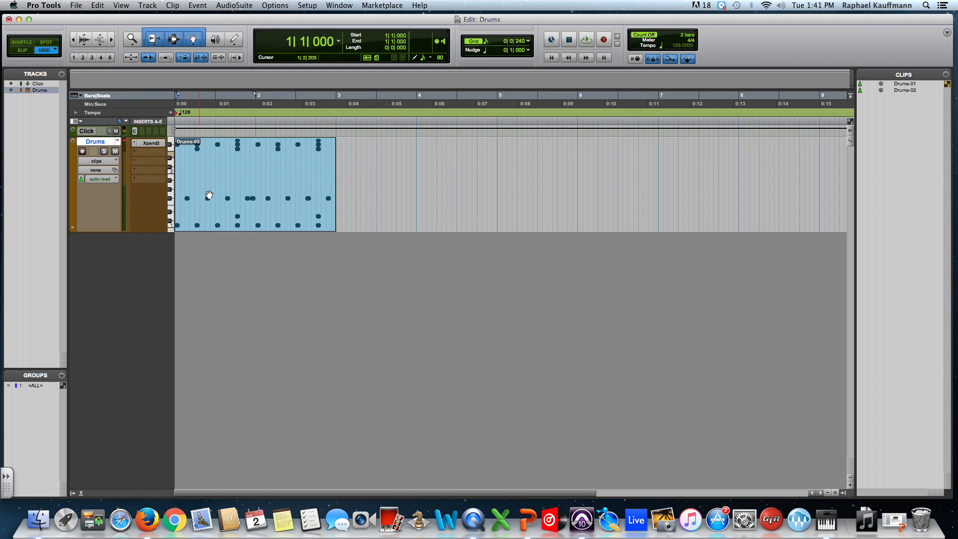
click(263, 228)
key(space)
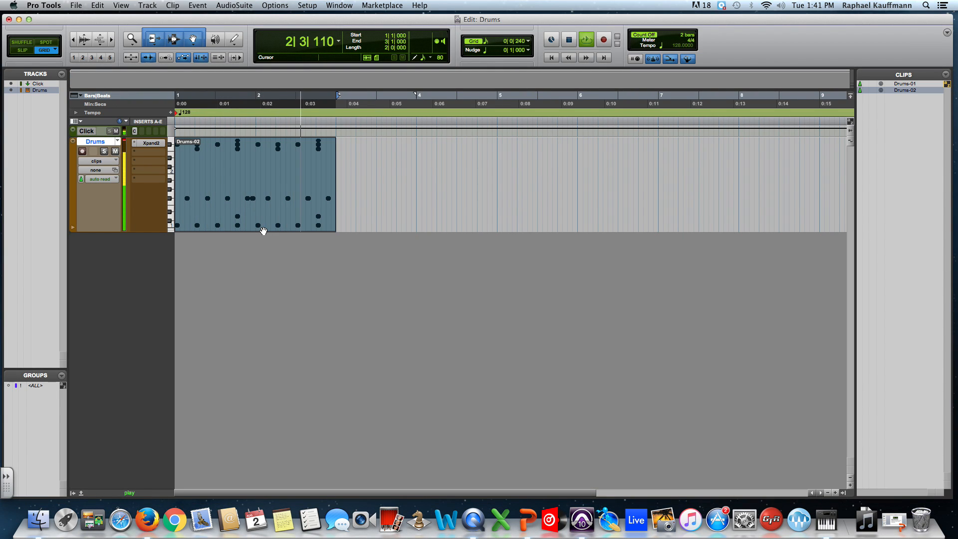
key(space)
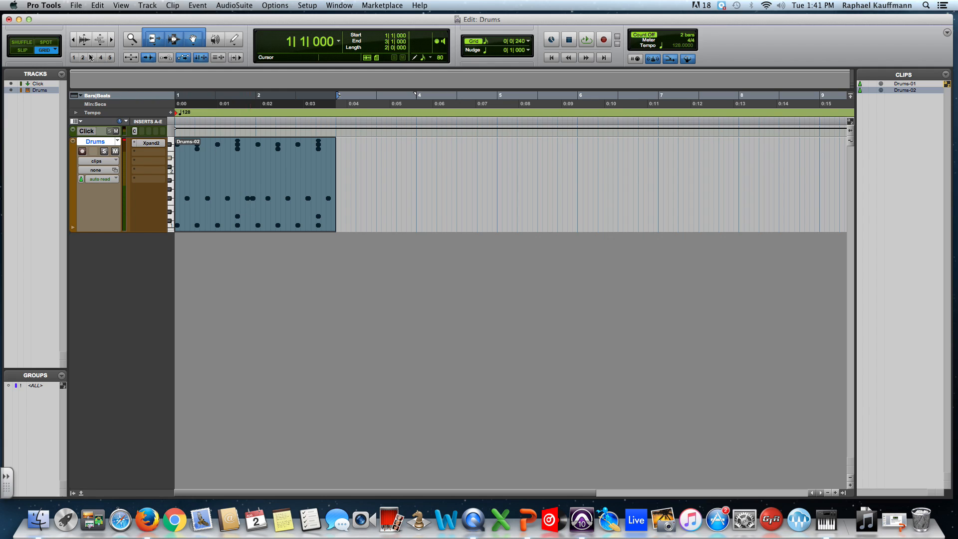
Switch to Slip mode and move the Drums clip slightly off the grid, to start at 1|1|146.
click(23, 50)
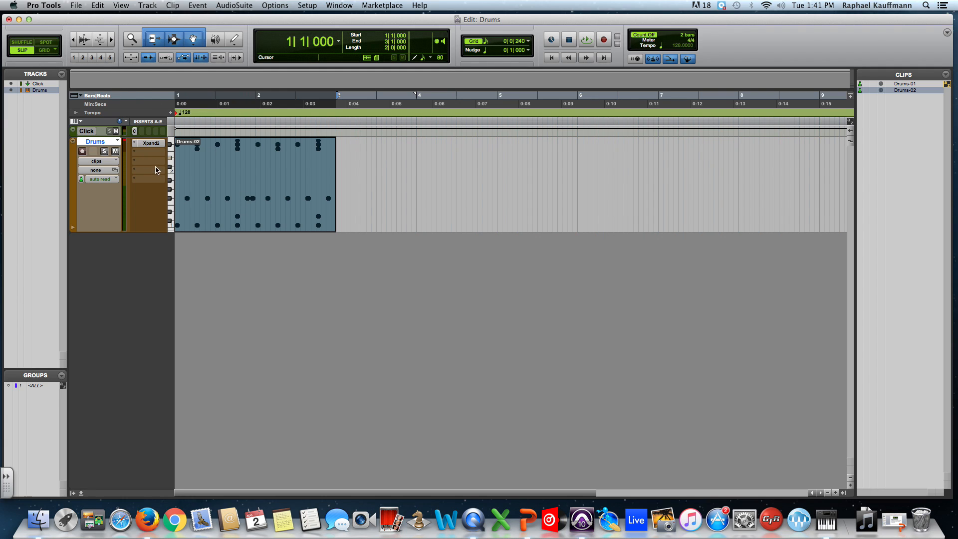
key(super+])
key(super+])
key(super+])
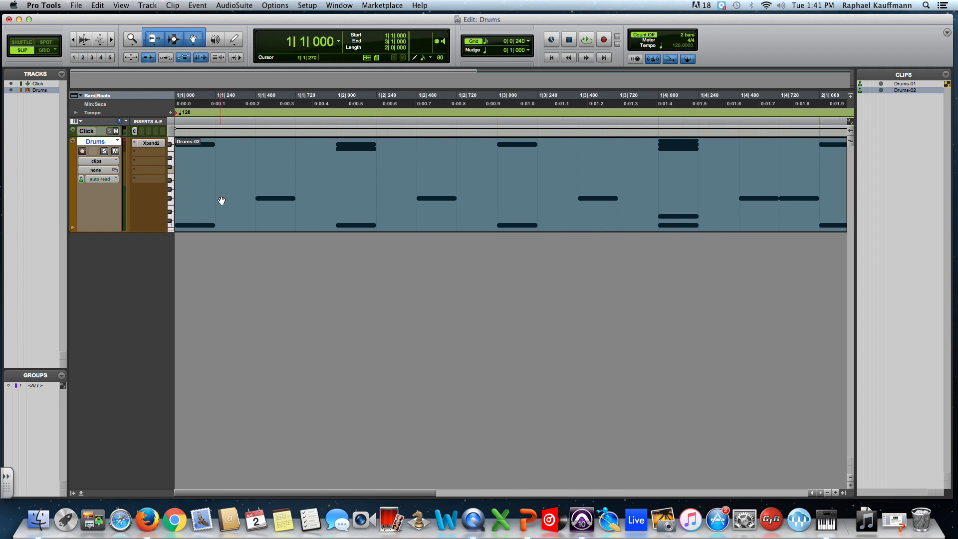
drag(223, 200, 246, 201)
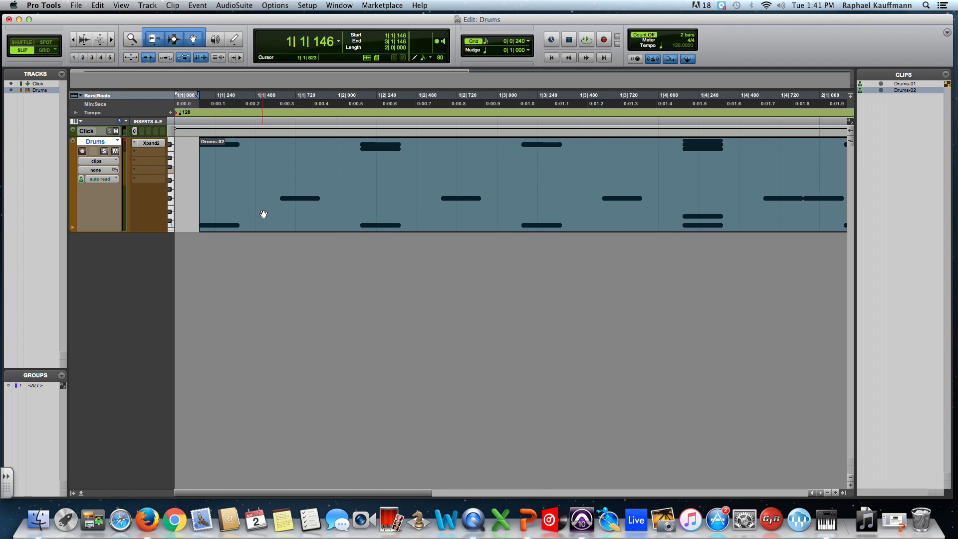
Return to the session start and listen to the off-grid Drums clip against the click.
key(Return)
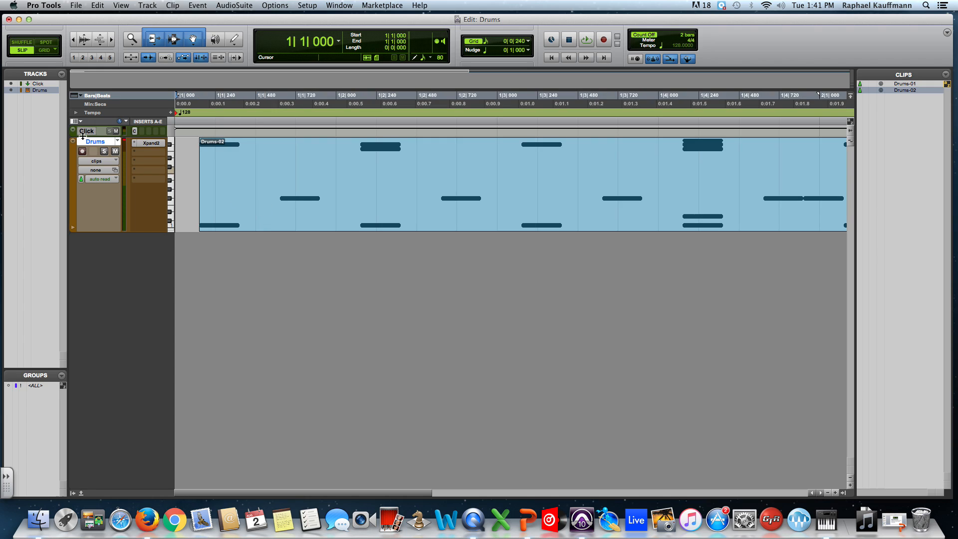
key(super+[)
key(super+[)
key(super+[)
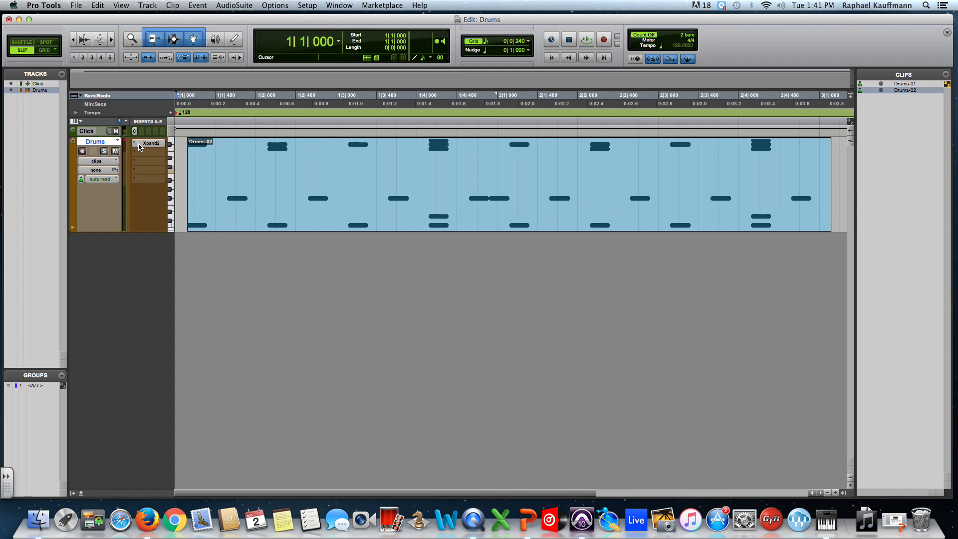
key(space)
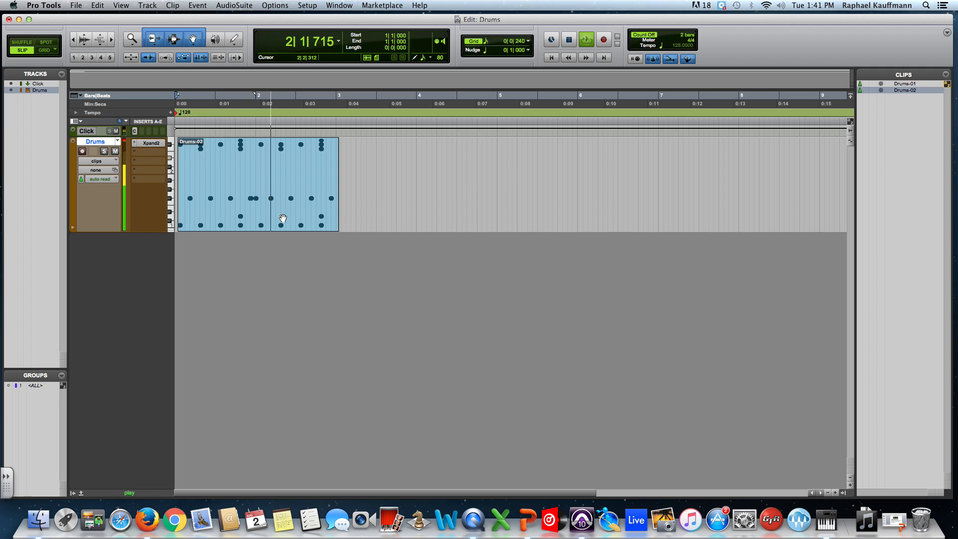
key(space)
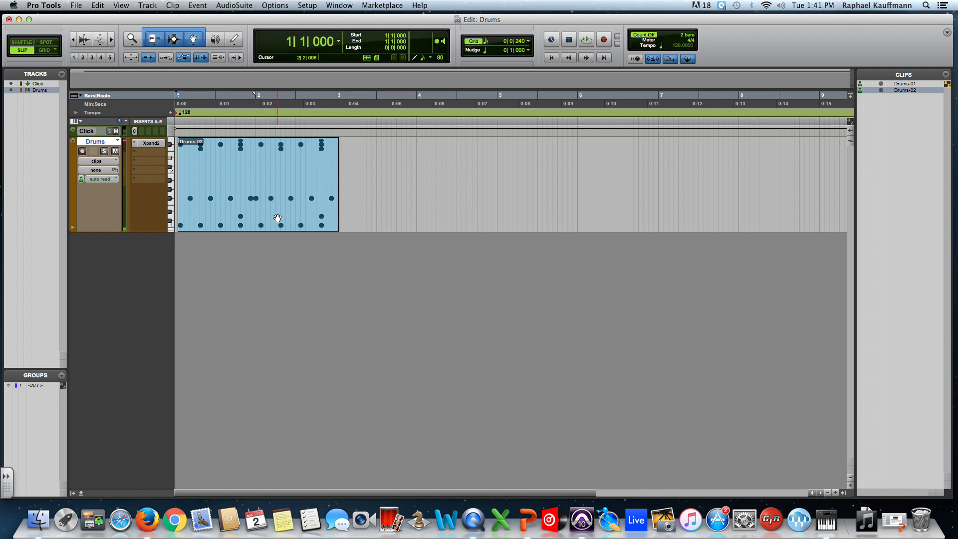
Move the Drums clip back to the start of bar 1 and play it.
drag(275, 218, 242, 217)
key(space)
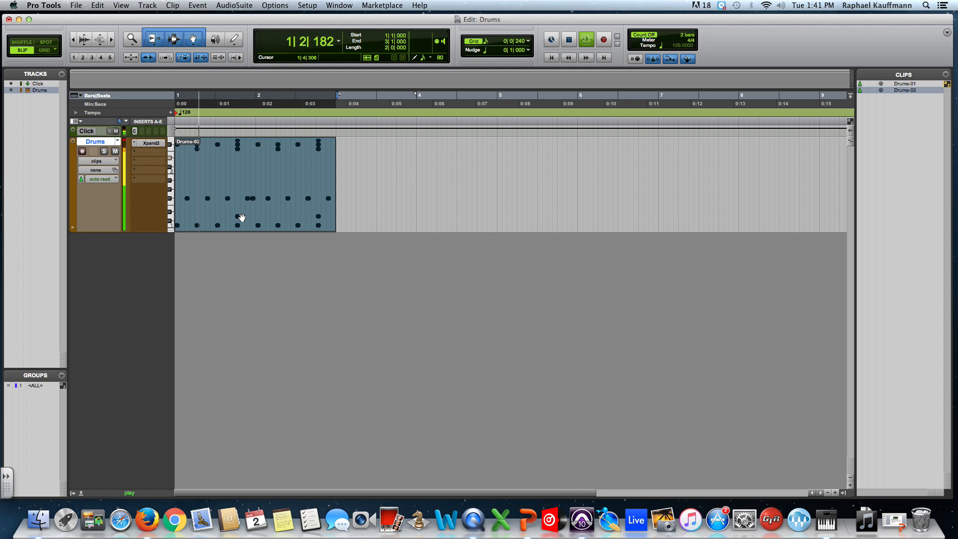
key(space)
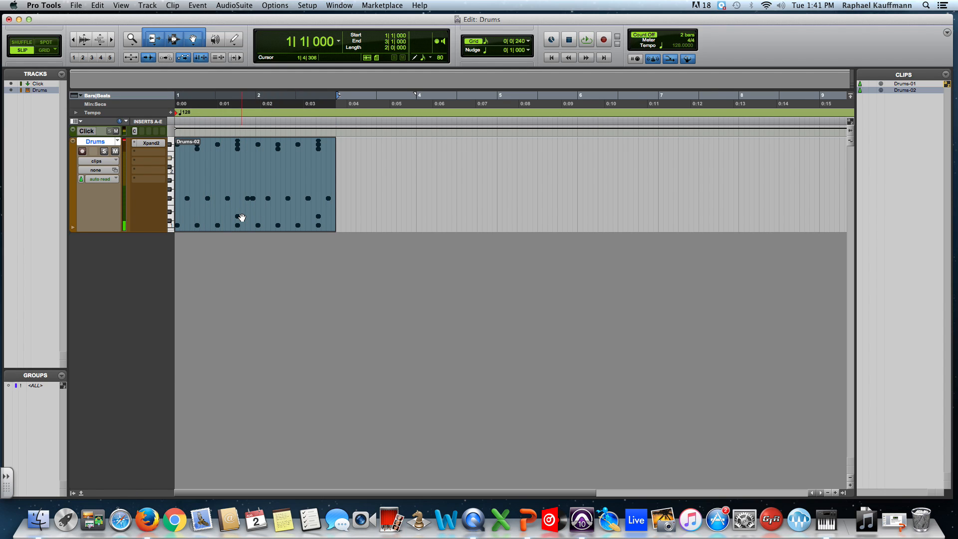
Shift the Drums clip off the grid to 1|1|146 again, play it, and undo the move.
drag(241, 217, 242, 217)
key(space)
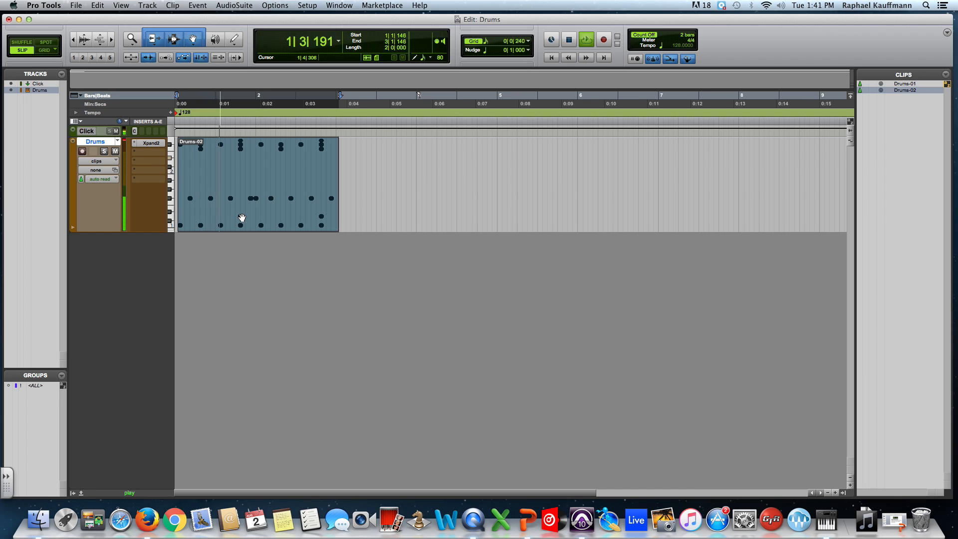
key(space)
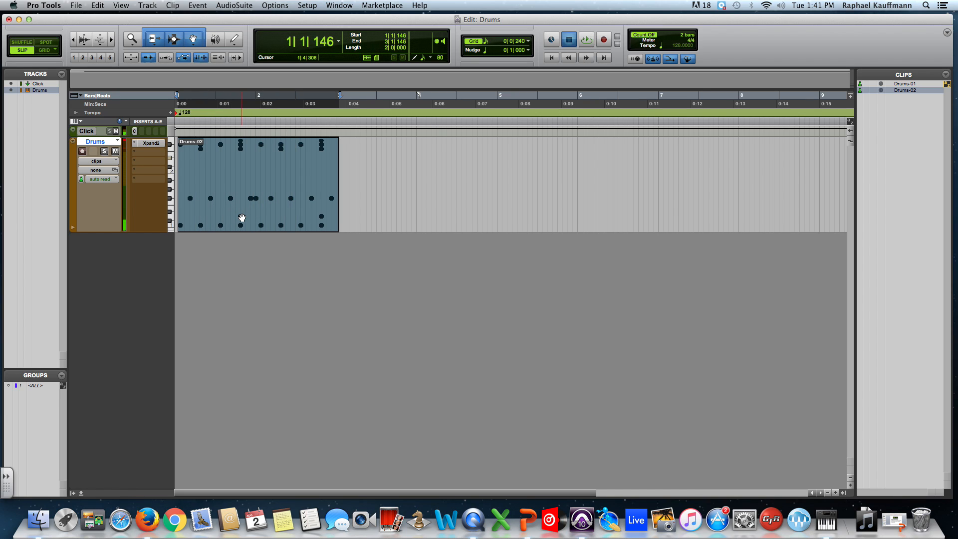
key(super+z)
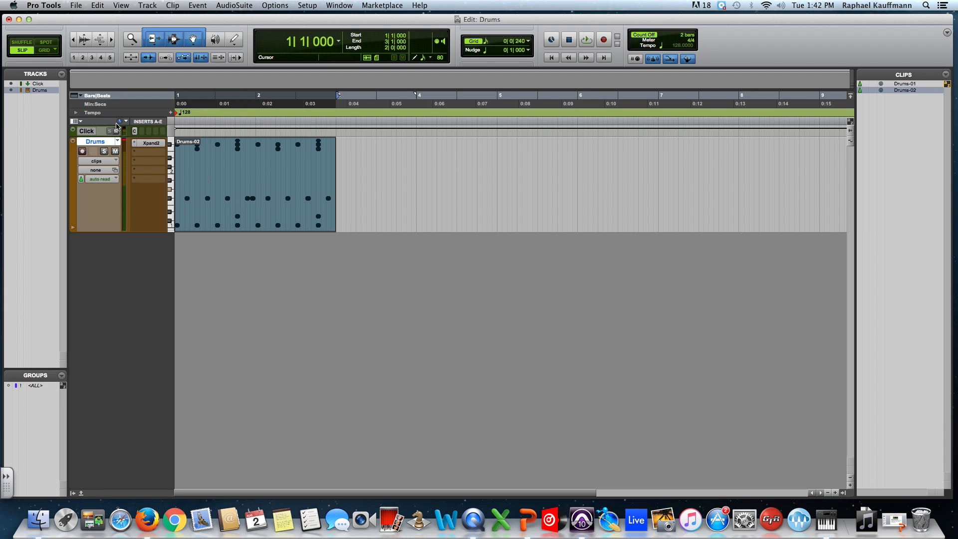
Mute the Click track and play the Drums clip on its own.
key(space)
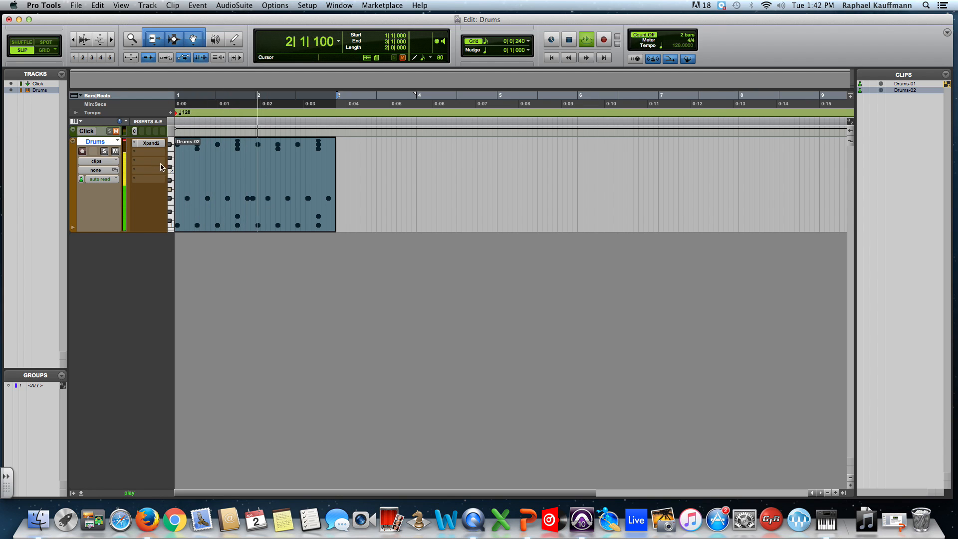
key(space)
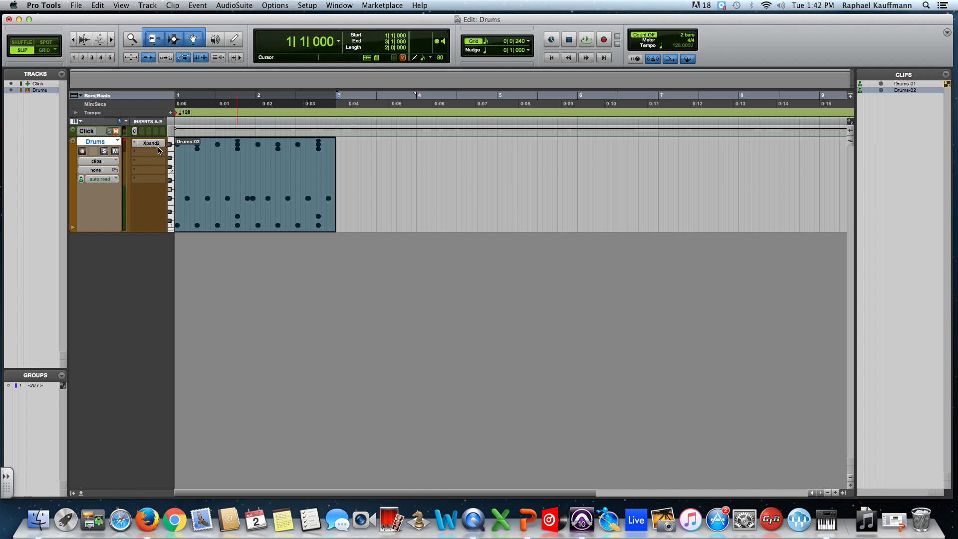
Set the Edit window back to Grid mode and open the Drums clip in the MIDI Editor with no notes selected.
click(45, 50)
double_click(250, 216)
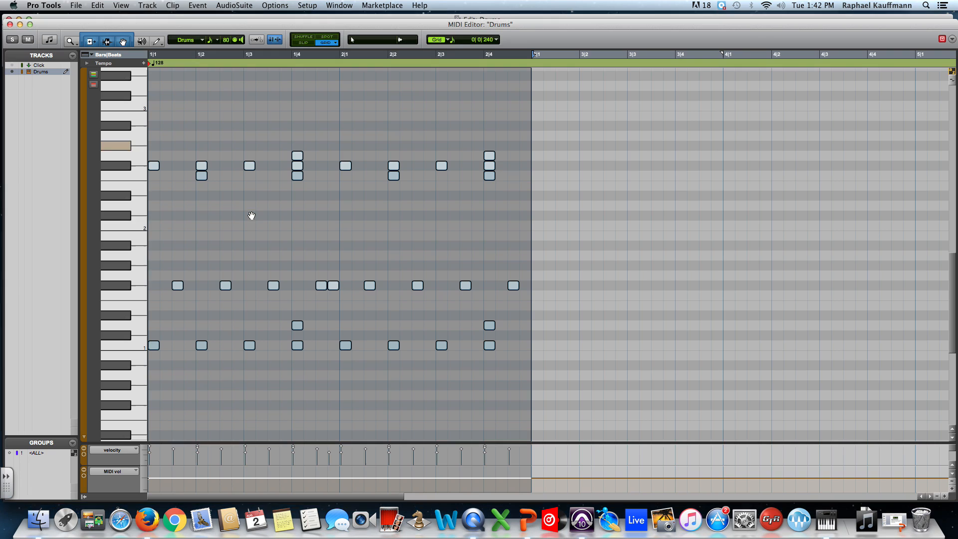
click(335, 207)
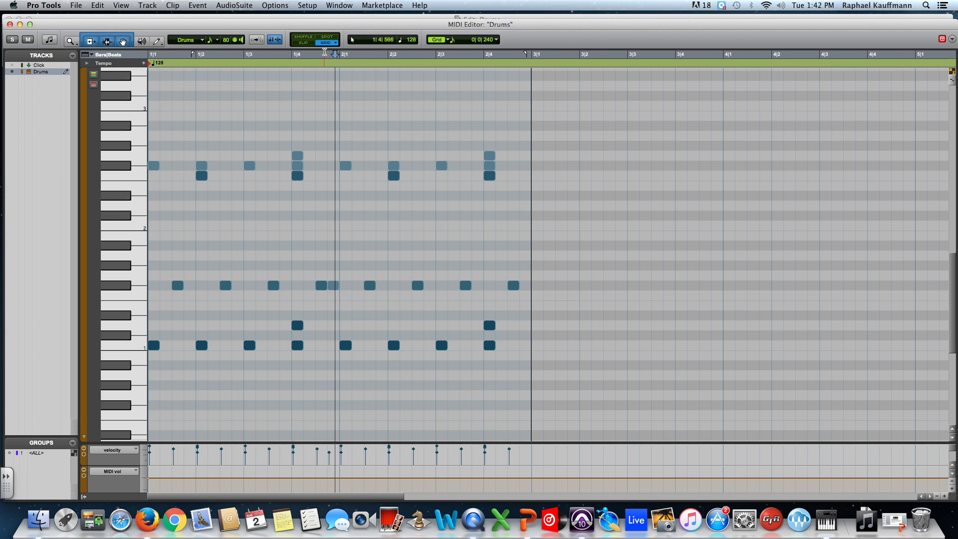
Try placing a B2 note near beat 4 of bar 1 in Slip mode and return the MIDI Editor to Grid mode.
click(303, 43)
click(292, 117)
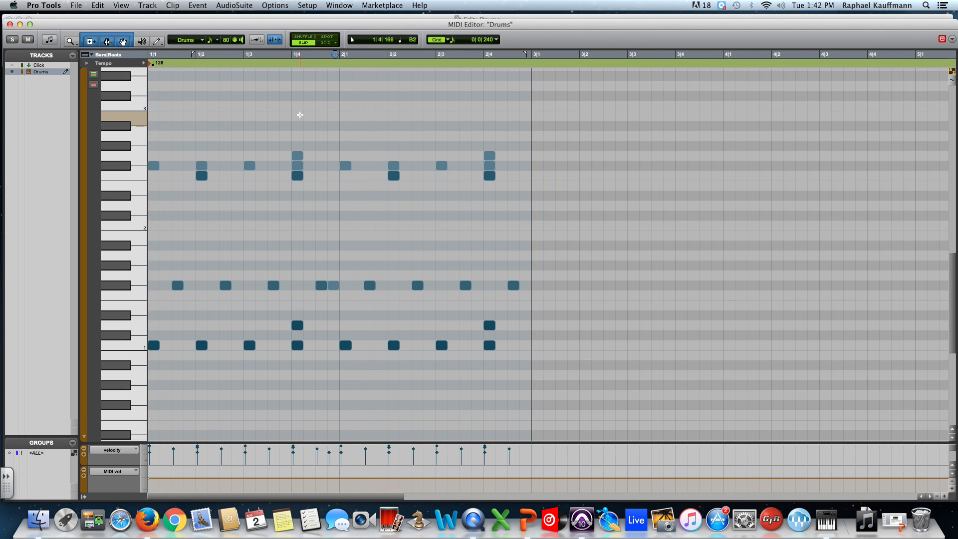
click(296, 117)
click(294, 116)
click(328, 42)
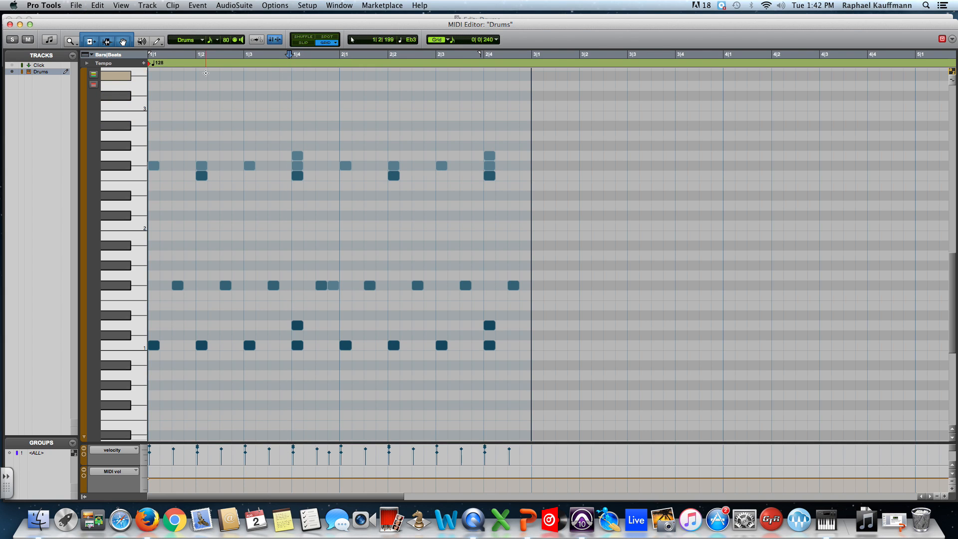